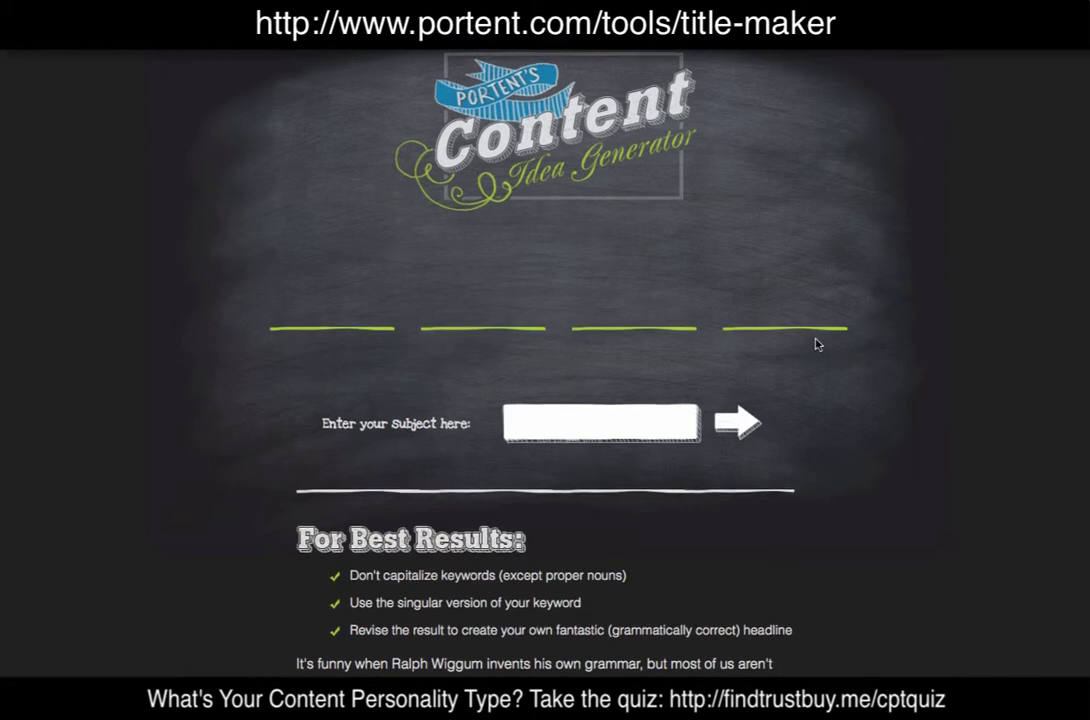
Generate a content title idea for the subject "online leads" in Portent's Content Idea Generator.
scroll(870, 342, up, 1)
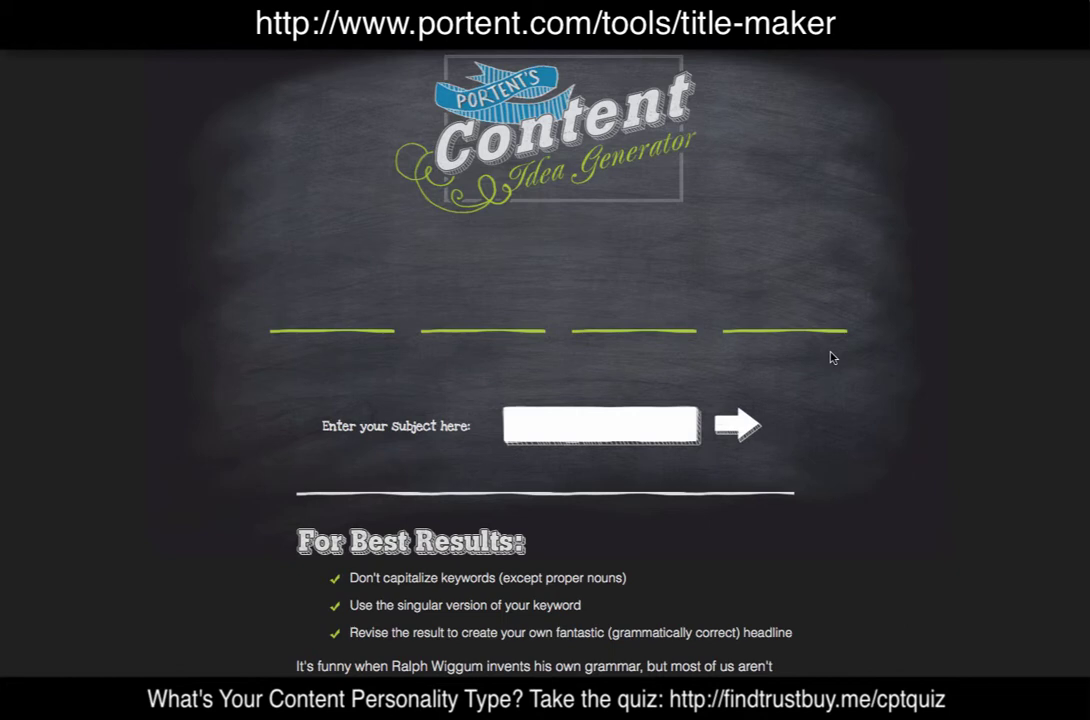
click(618, 421)
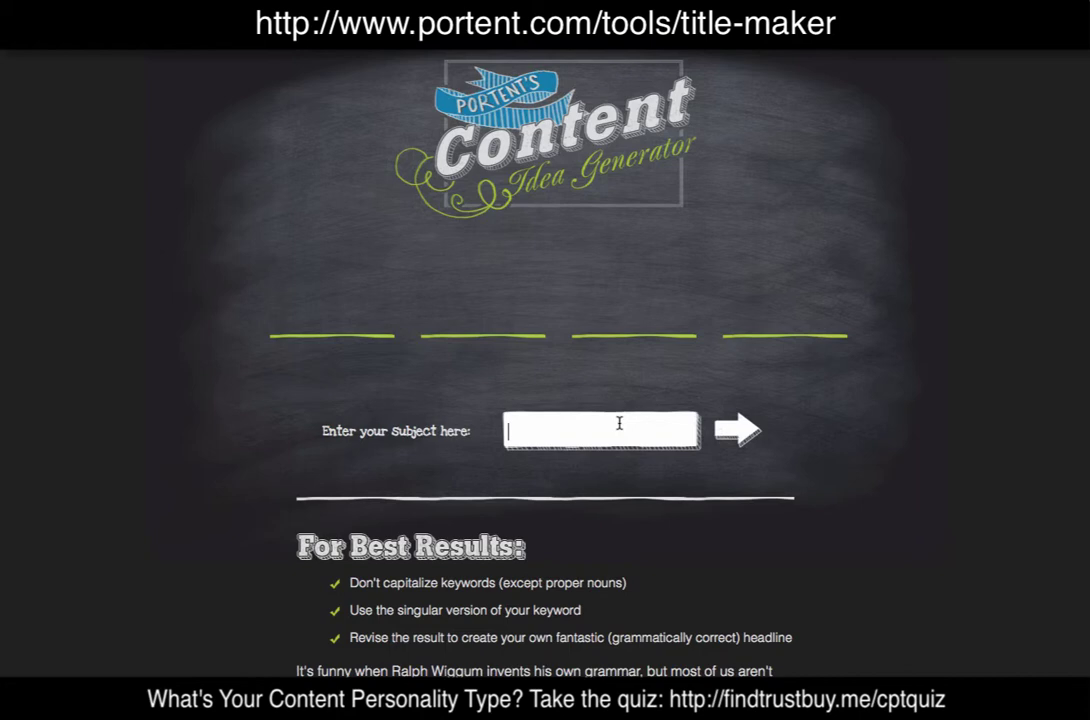
text(online leads)
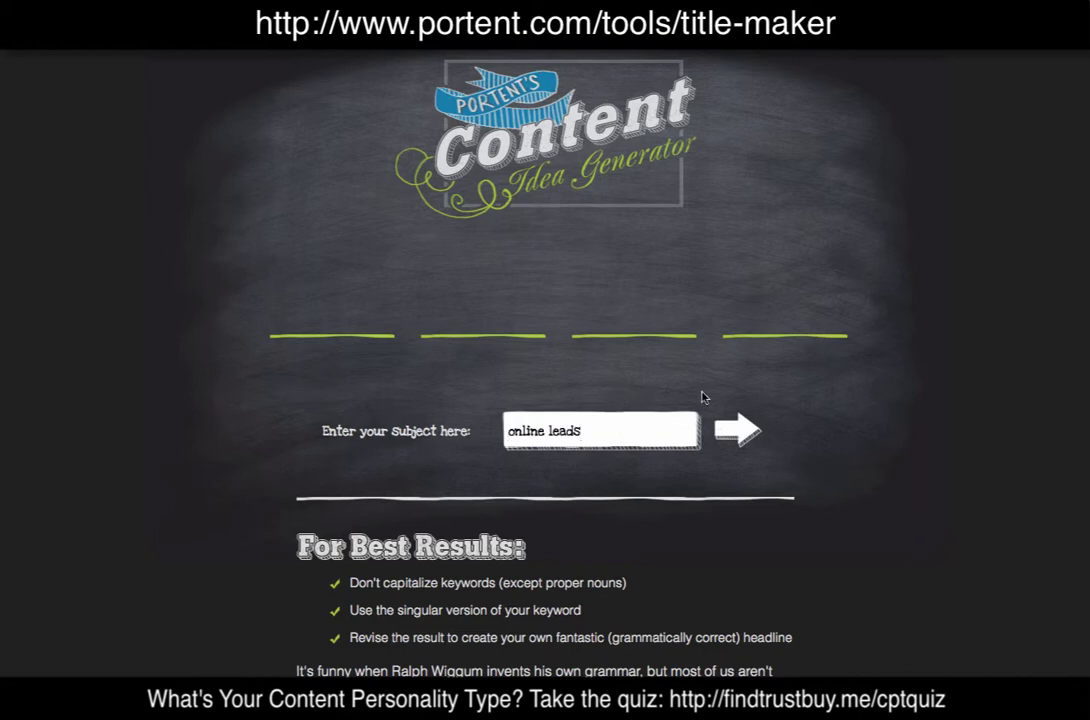
click(738, 431)
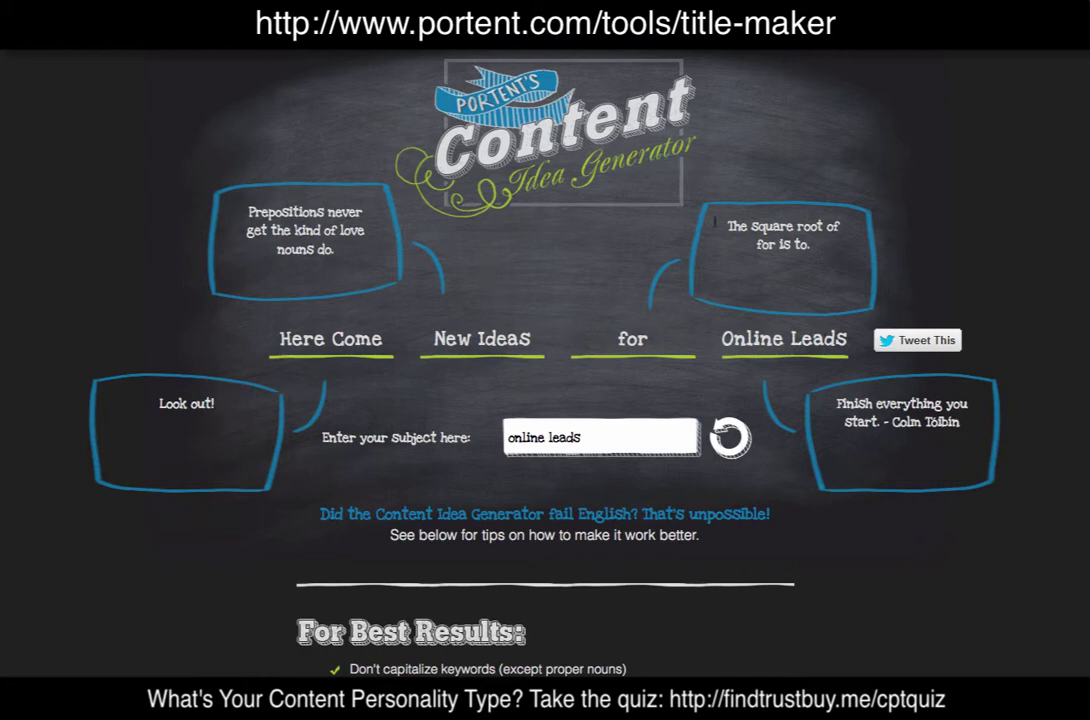
scroll(705, 355, up, 1)
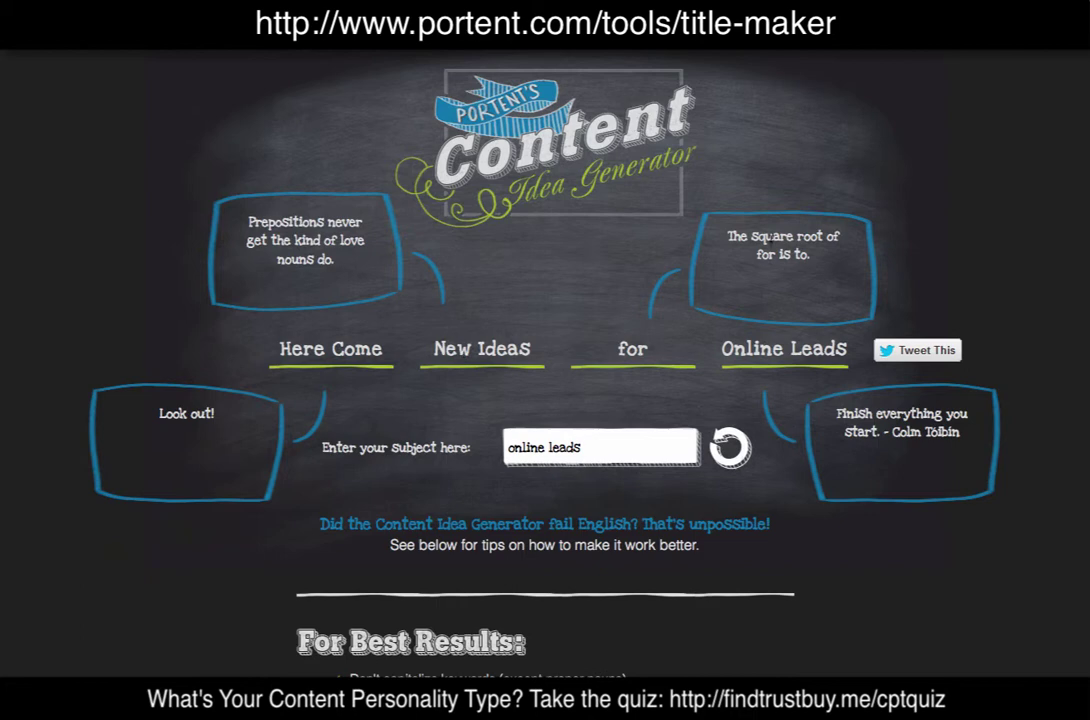
scroll(759, 290, up, 1)
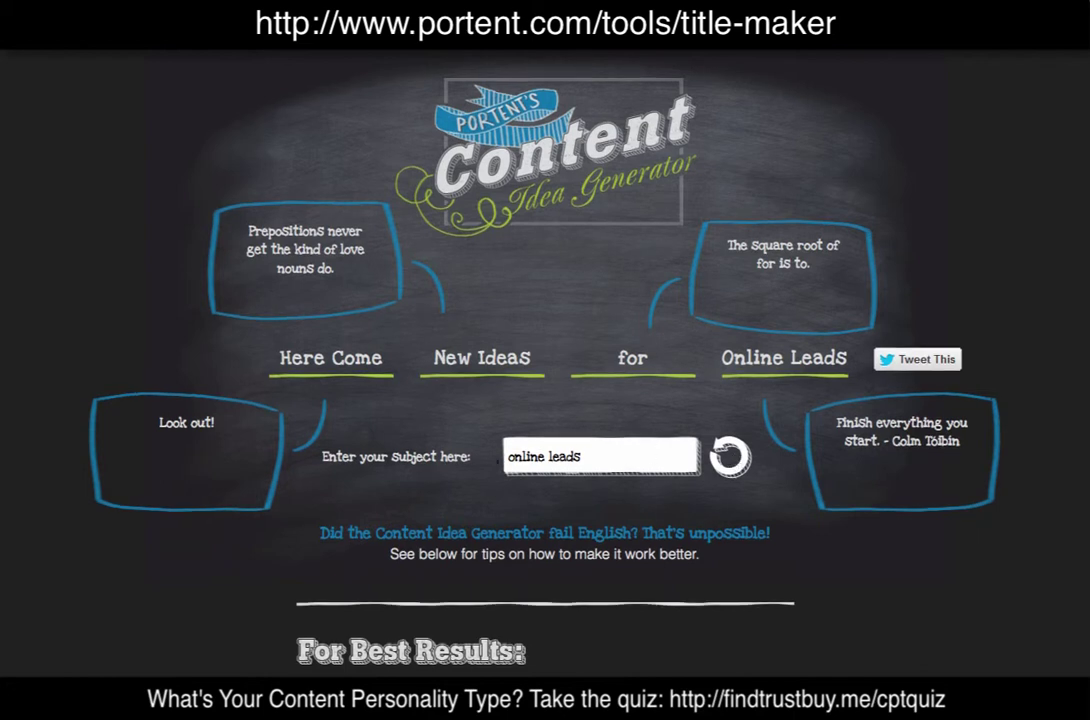
Regenerate the title idea several times for the same subject to get alternative headlines.
click(731, 462)
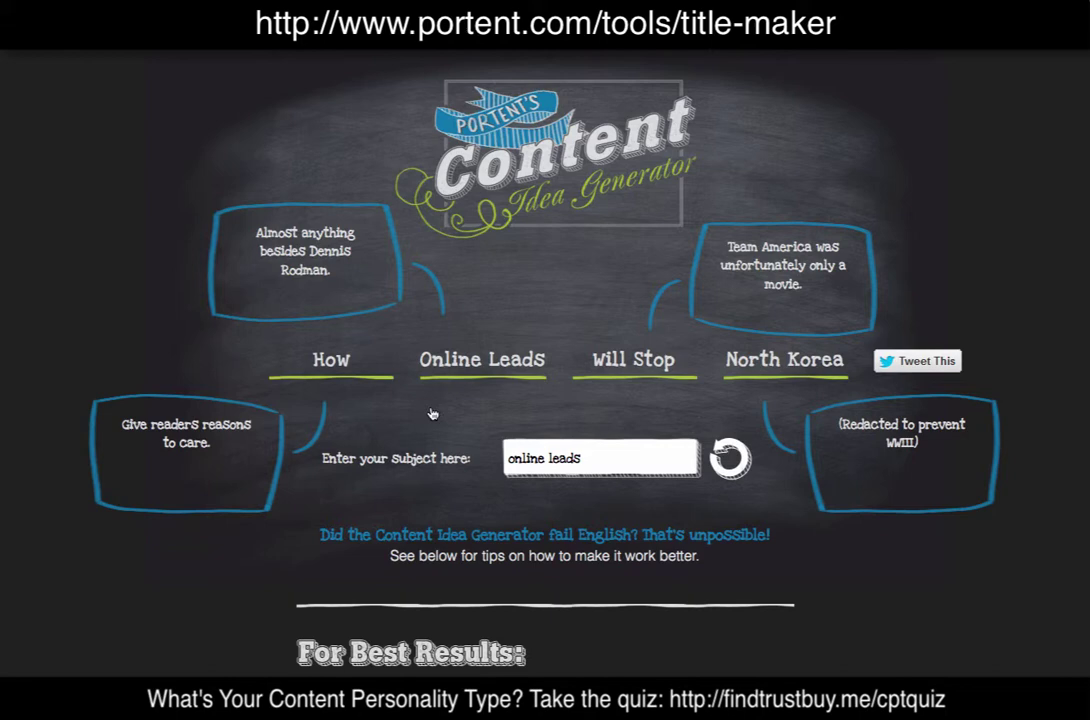
key(Return)
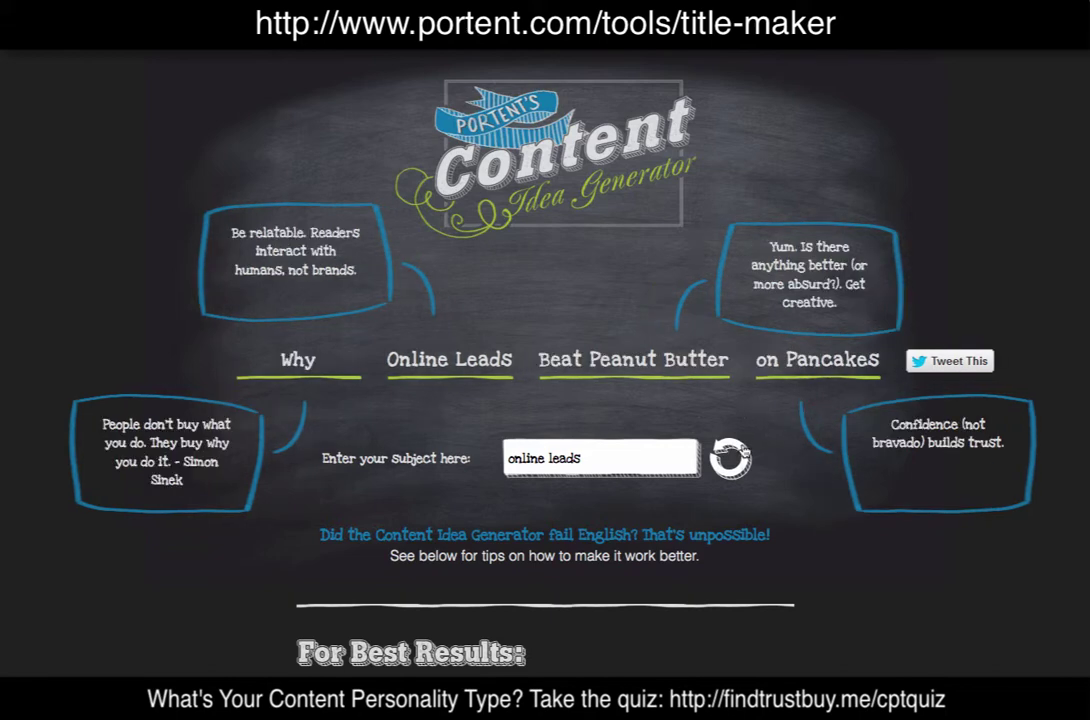
click(730, 458)
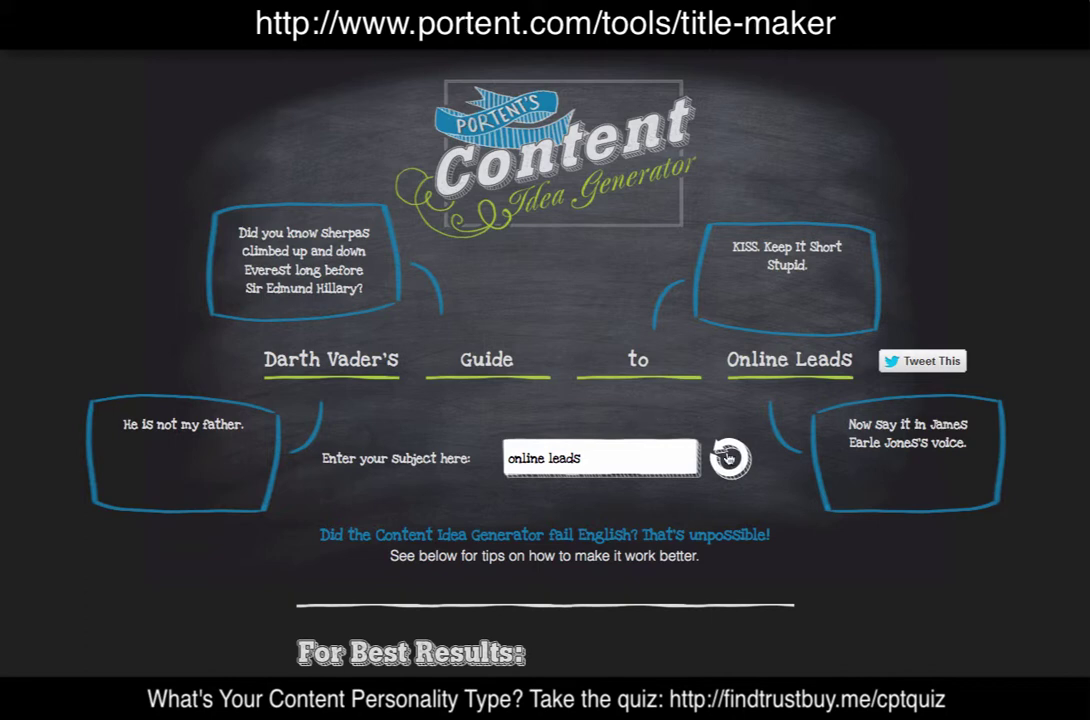
click(728, 457)
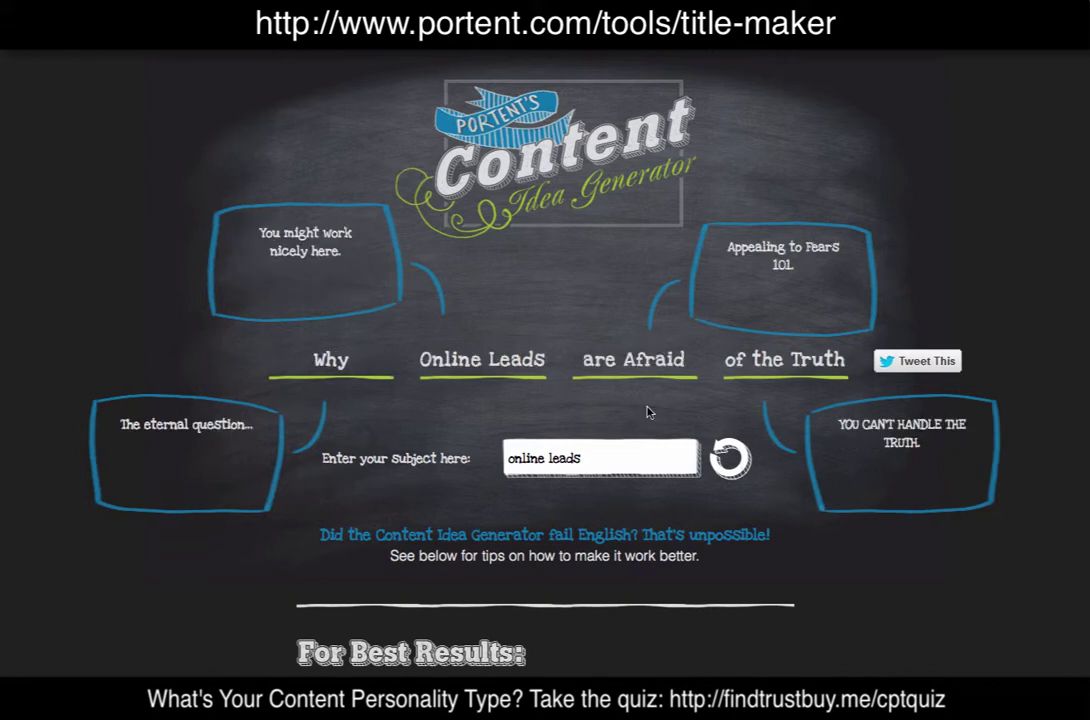
click(728, 457)
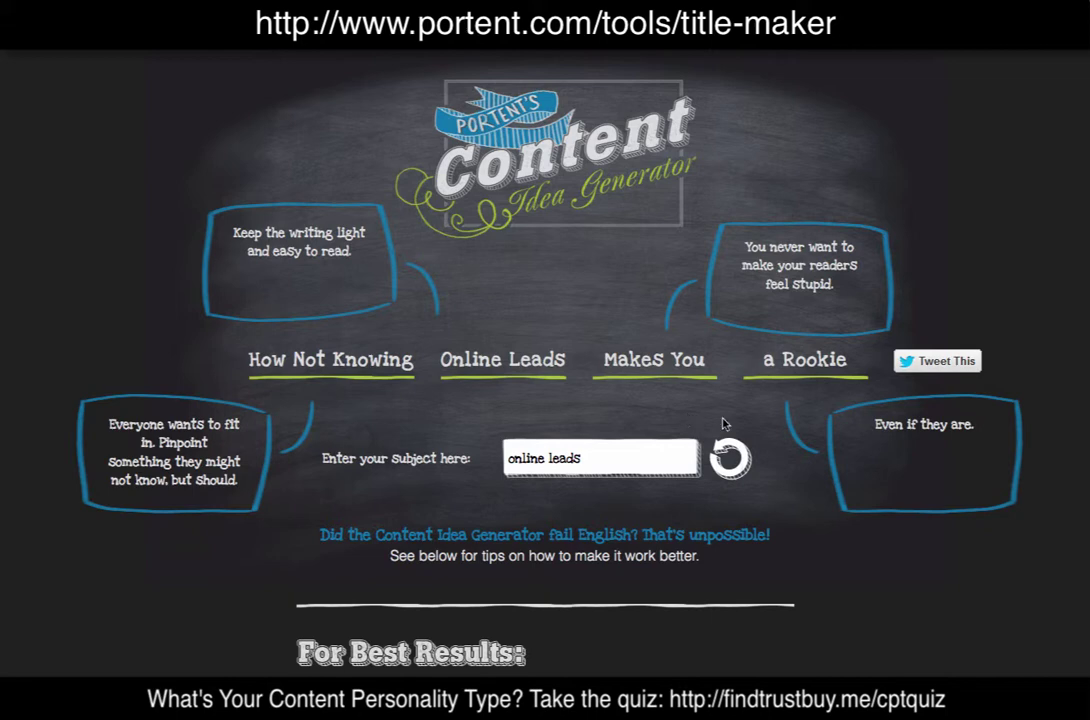
click(730, 457)
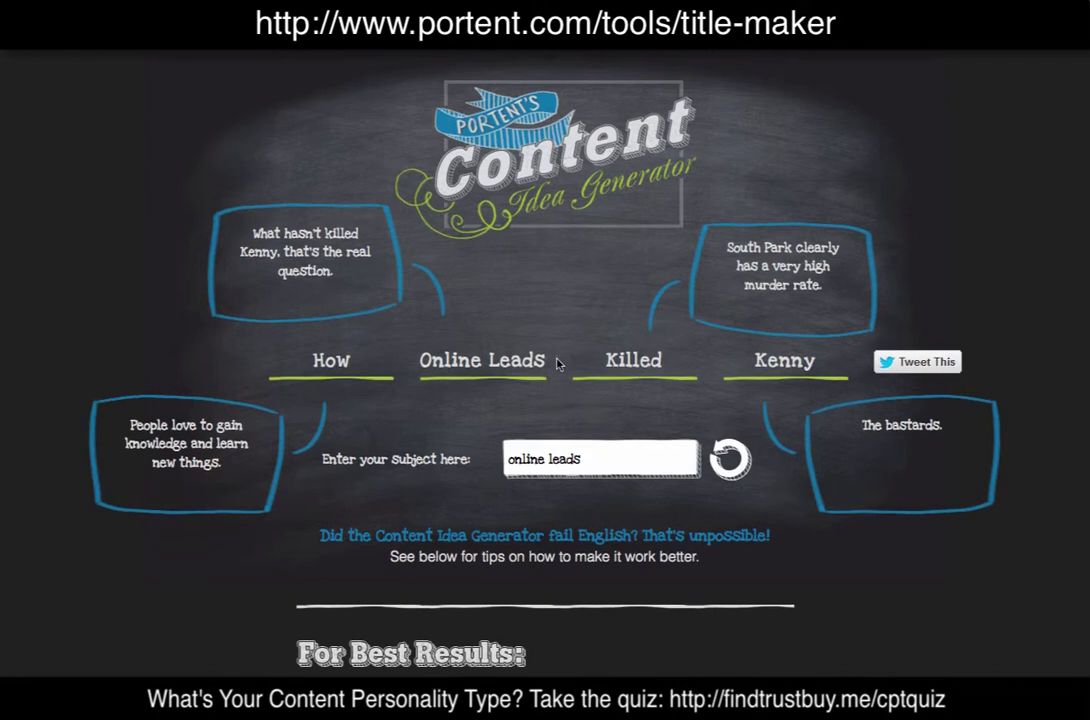
scroll(560, 200, up, 1)
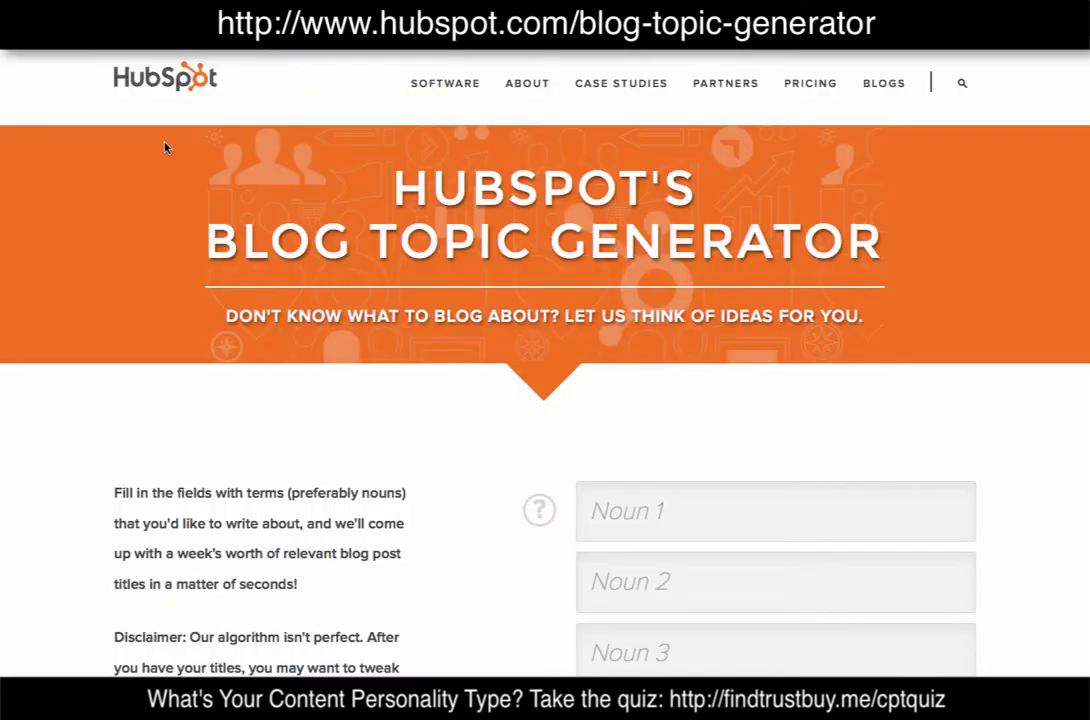
In HubSpot's Blog Topic Generator, enter the nouns "leads", "client" and "online" and generate blog topics.
scroll(73, 190, down, 4)
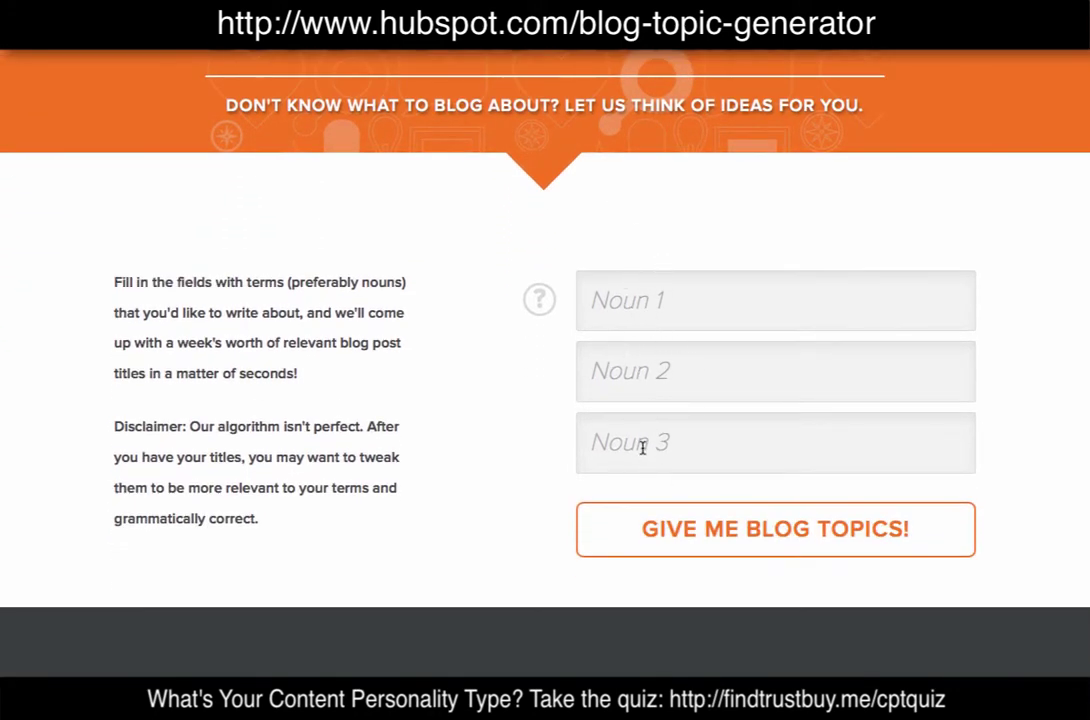
click(640, 302)
text(leads)
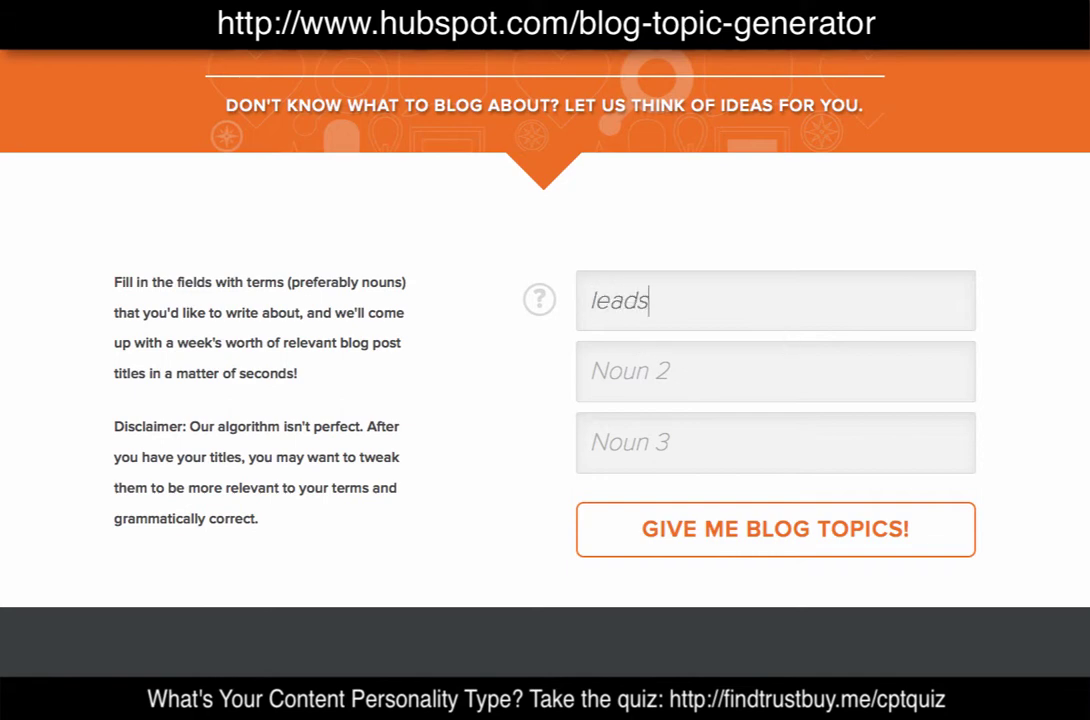
click(702, 373)
text(clients)
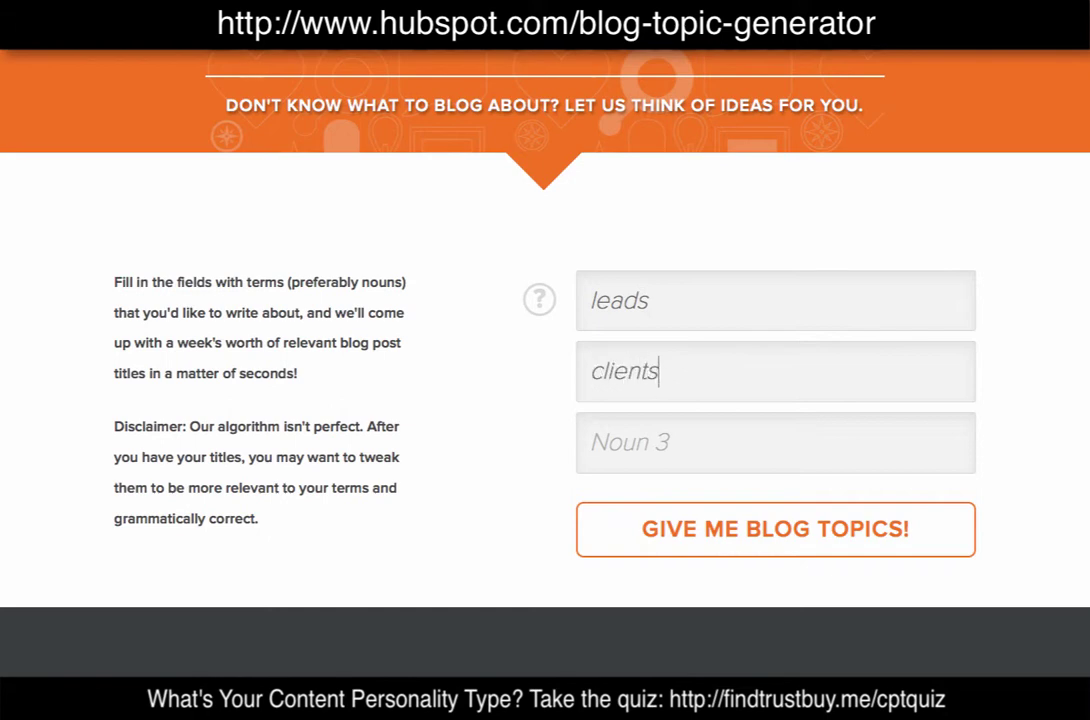
key(BackSpace)
click(668, 431)
text(online)
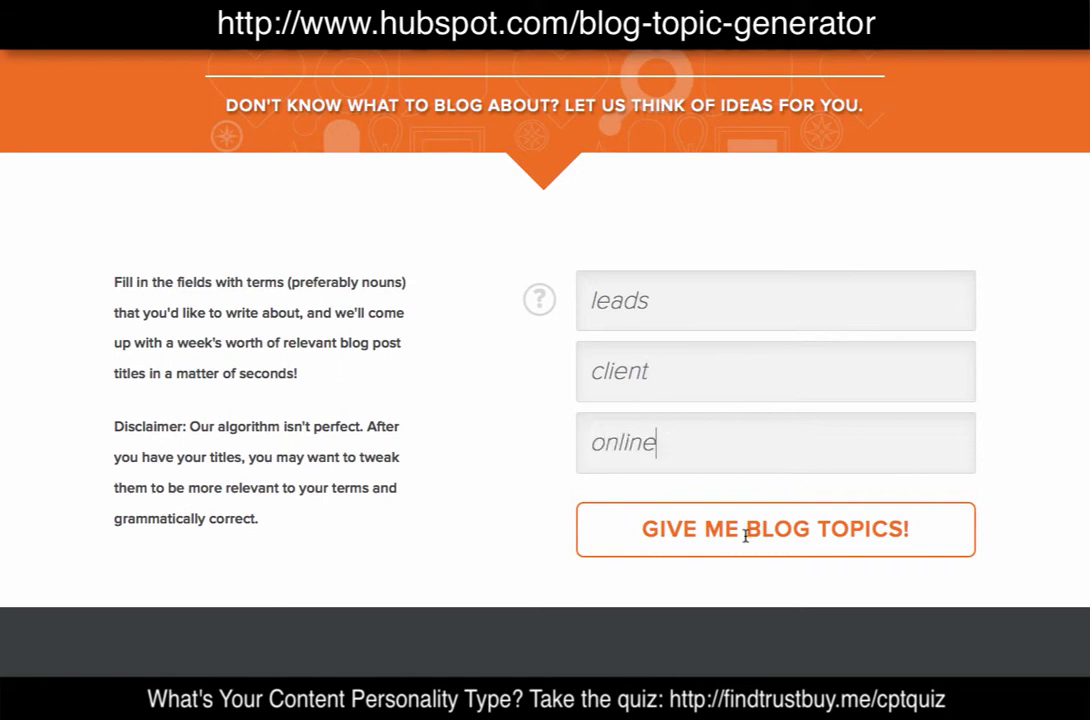
click(744, 539)
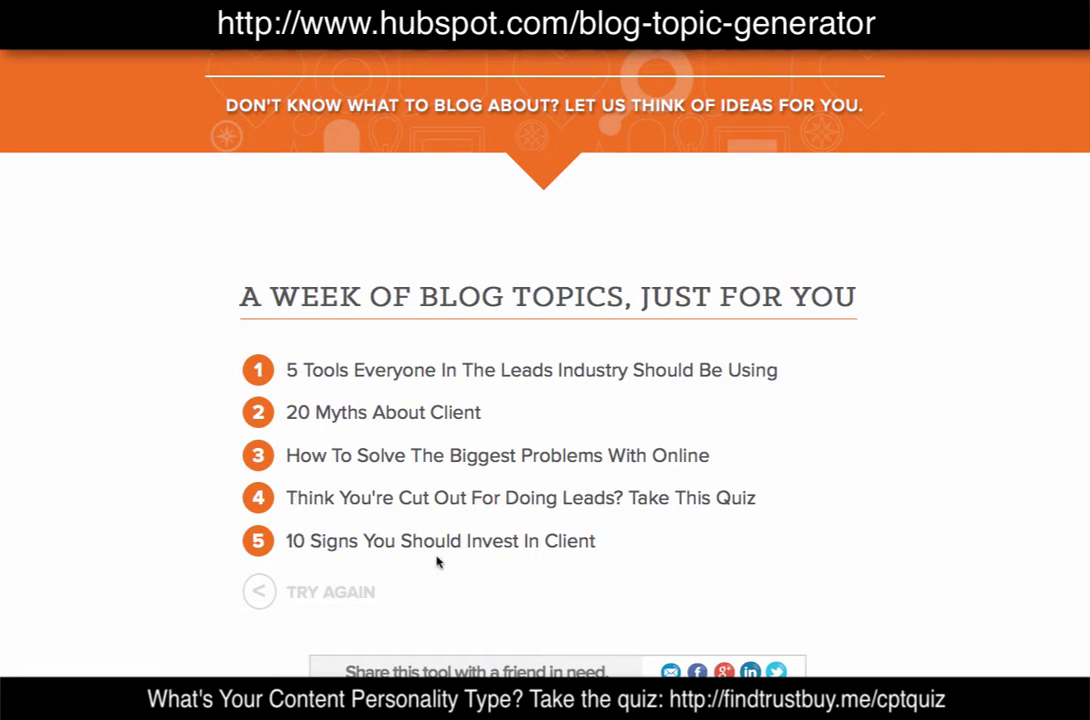
Return to the noun form and clear the second and third nouns.
click(258, 595)
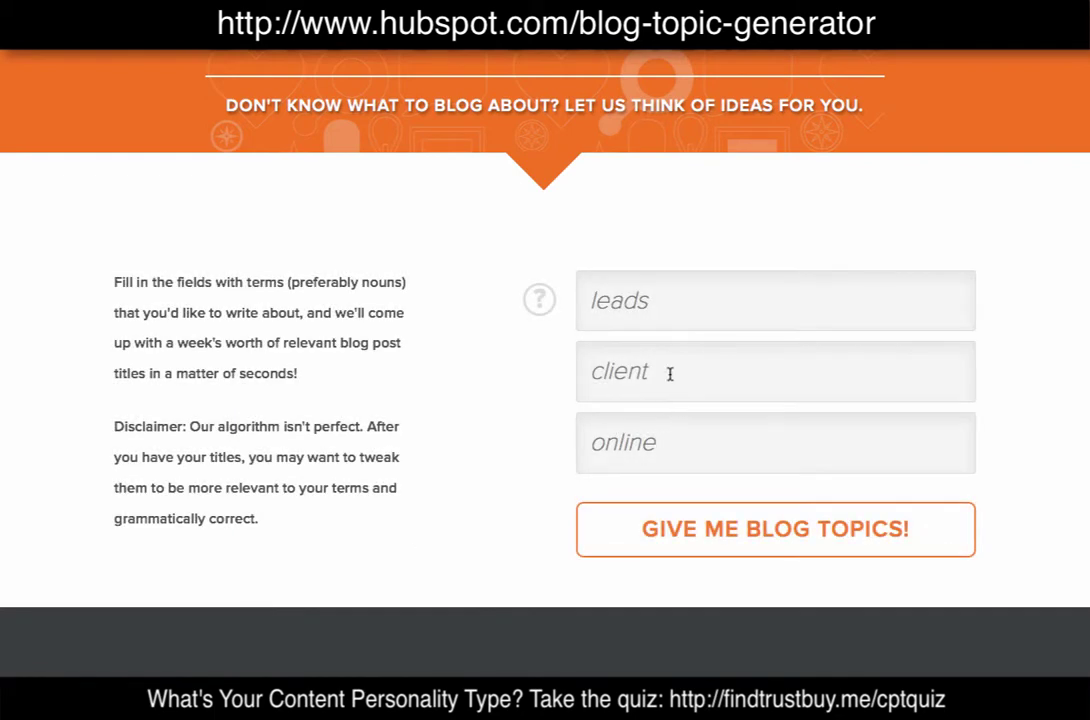
drag(591, 370, 647, 372)
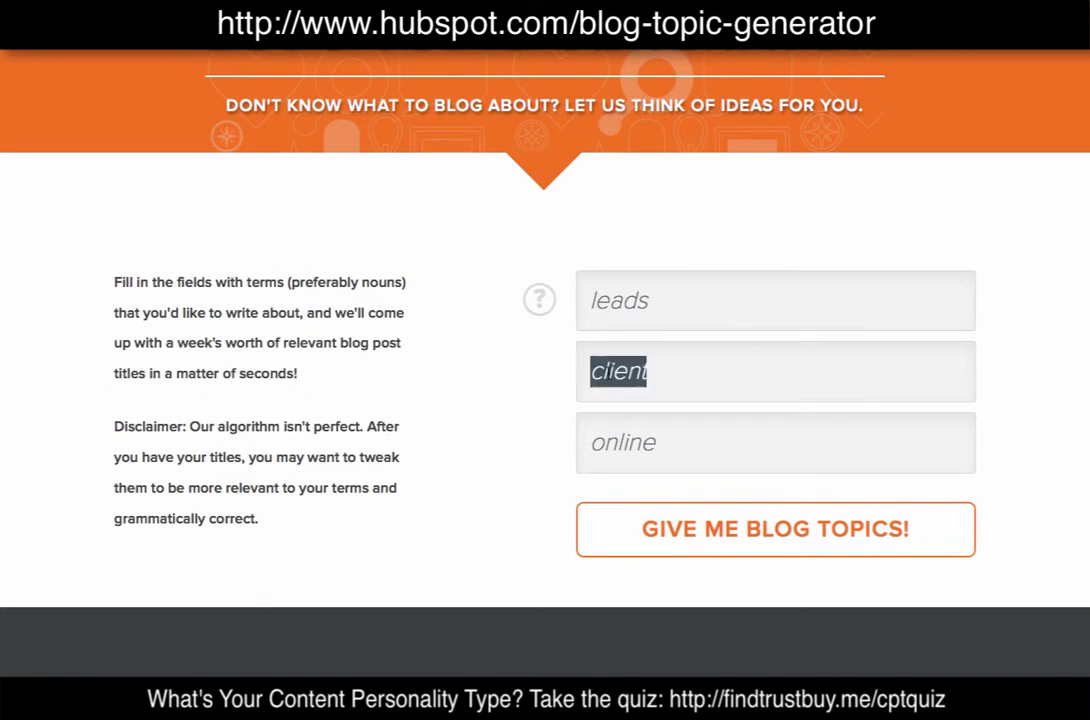
key(BackSpace)
double_click(630, 431)
key(BackSpace)
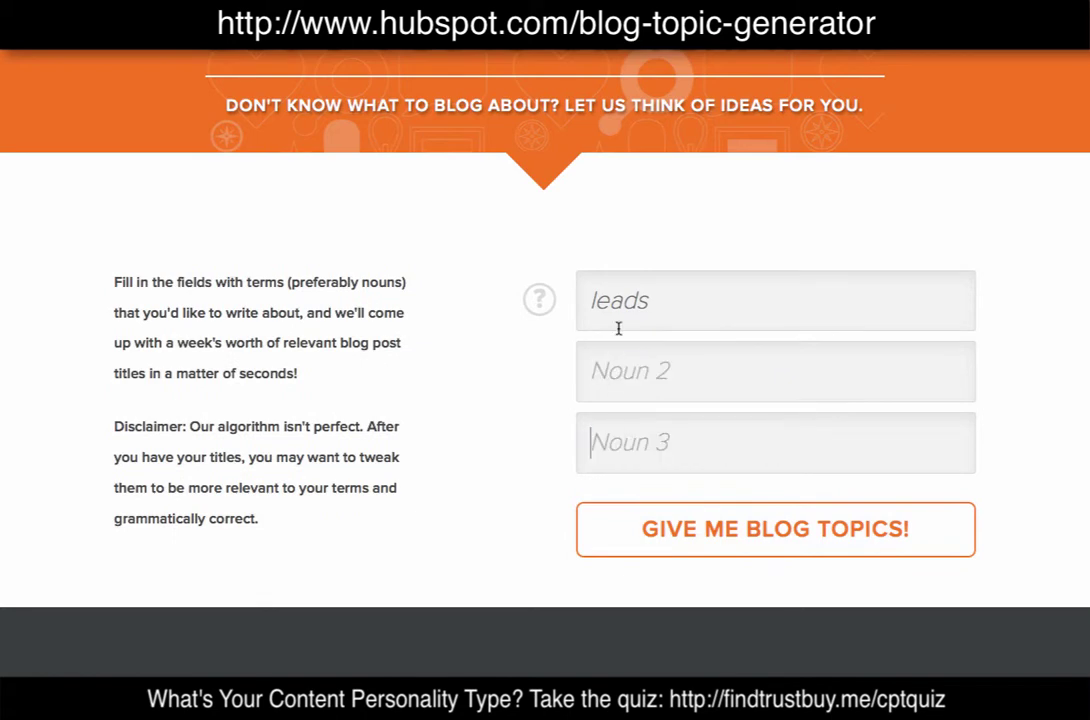
Change the first noun to "online leads" and generate a new list of blog topics.
click(591, 300)
text(onm)
key(BackSpace)
text(line)
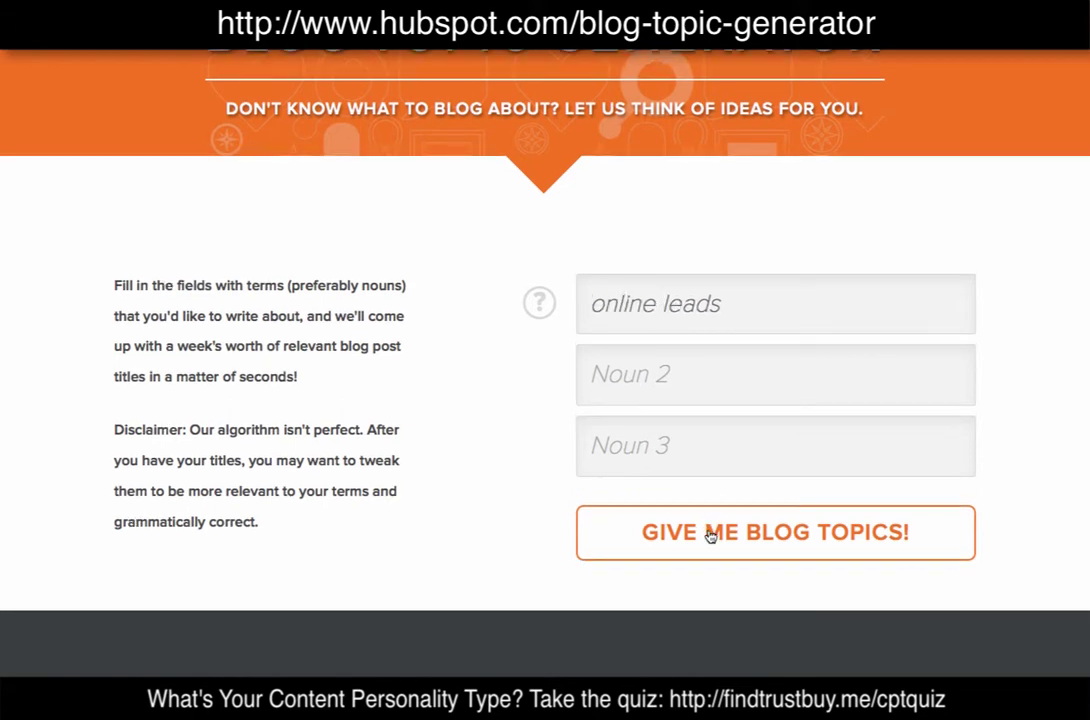
click(708, 537)
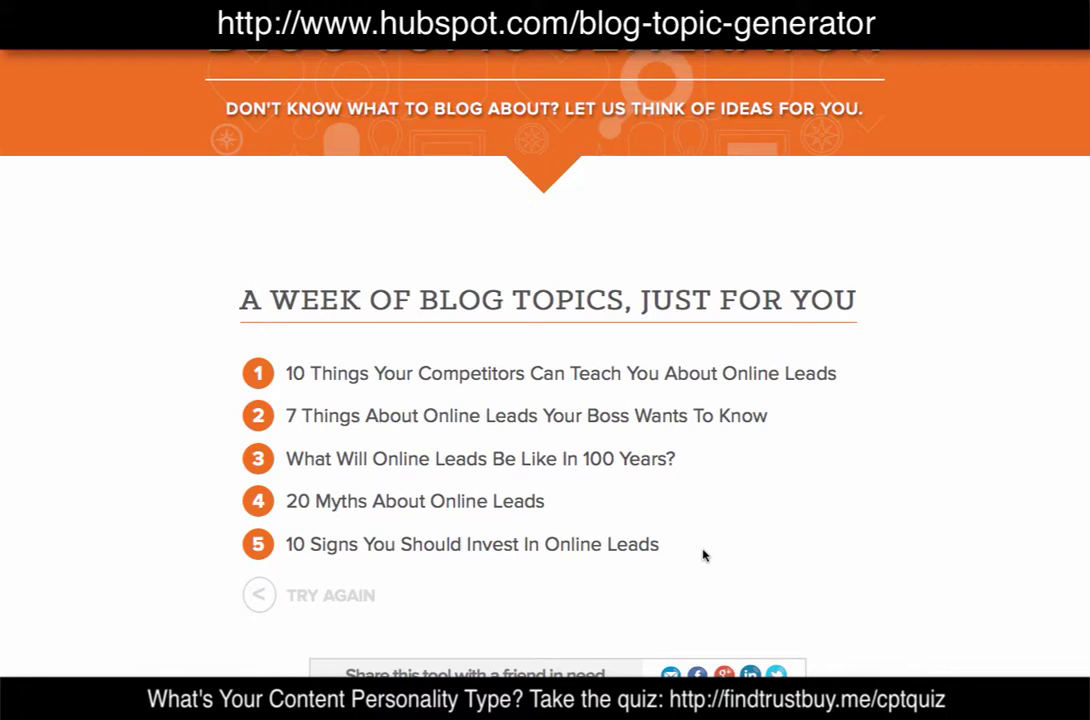
scroll(702, 556, up, 2)
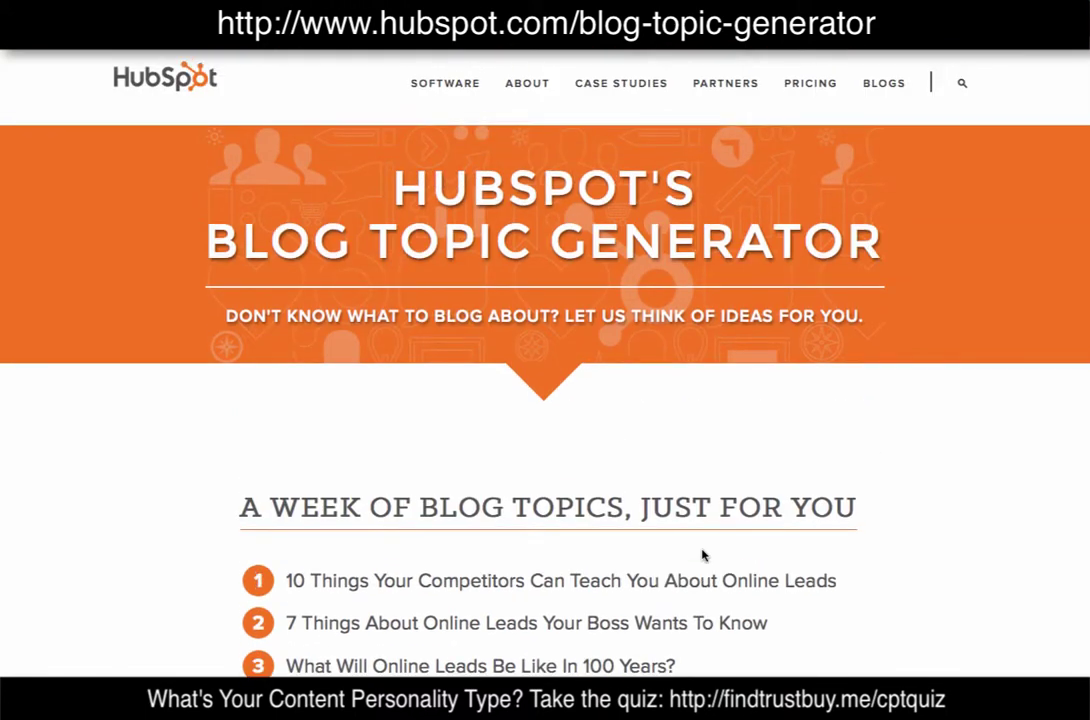
scroll(702, 556, down, 2)
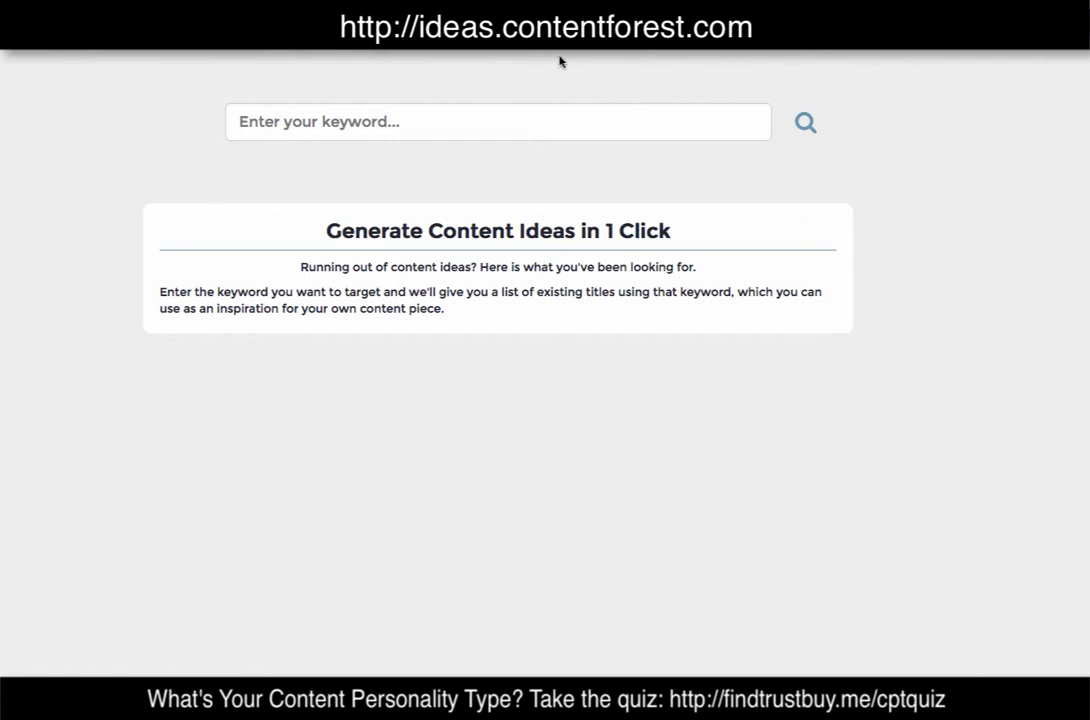
In Content Forest's idea generator, search for existing titles with the keyword "leads".
click(357, 121)
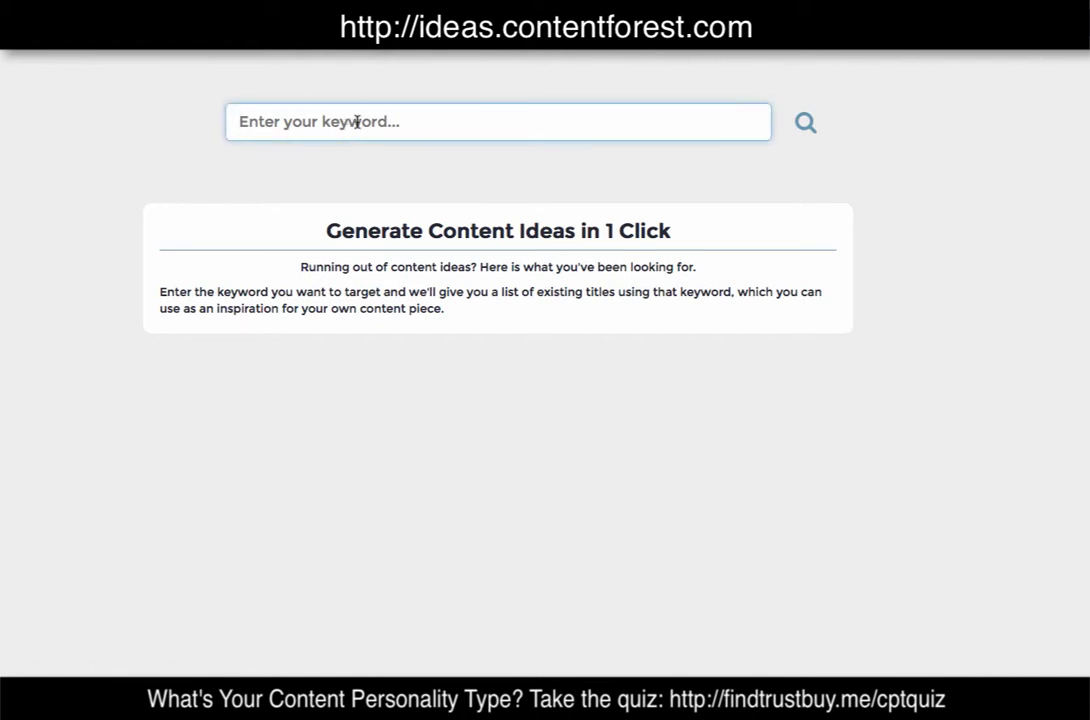
text(leads)
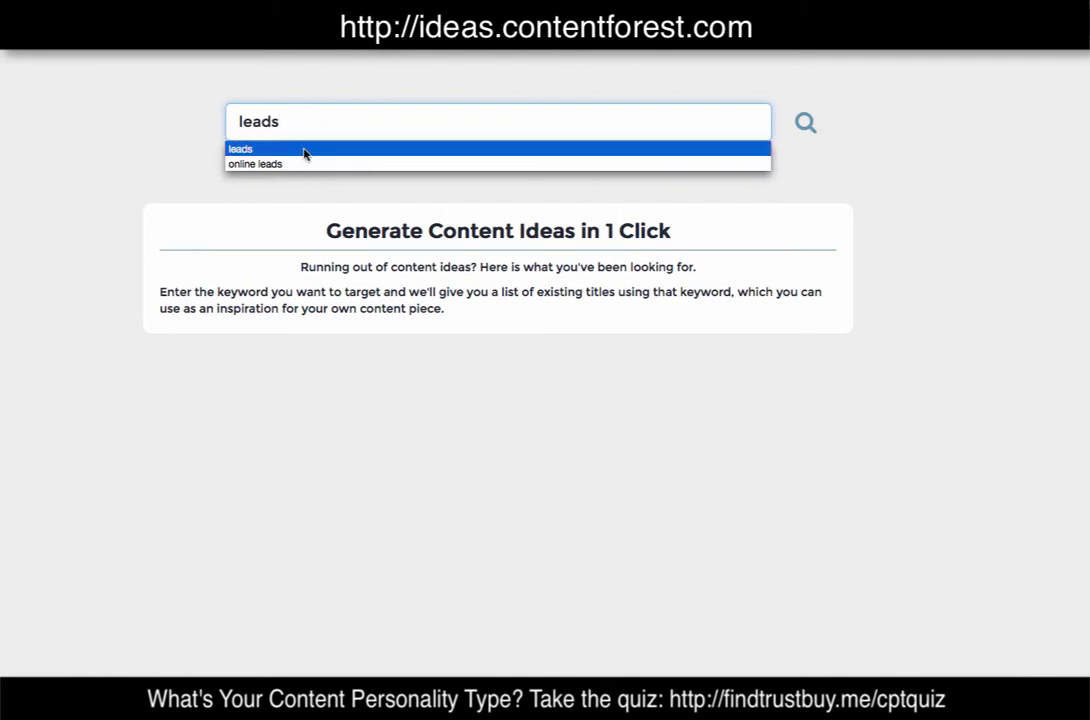
click(304, 150)
click(805, 125)
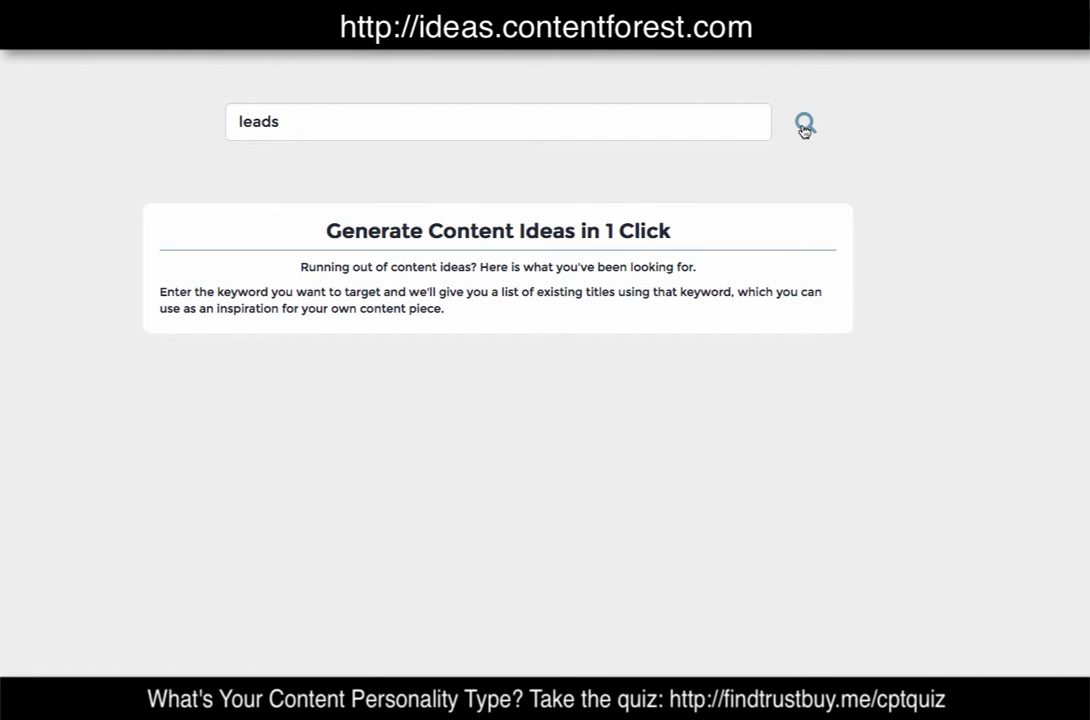
Look through the first page of title results and open page 2.
scroll(800, 205, down, 2)
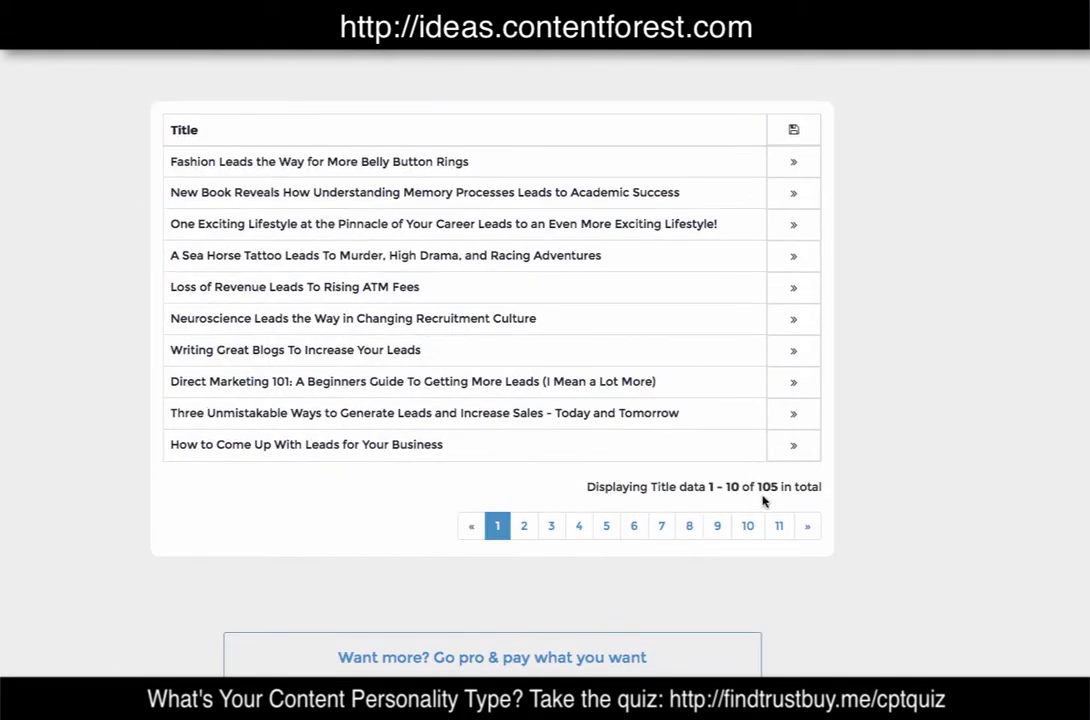
scroll(665, 425, up, 2)
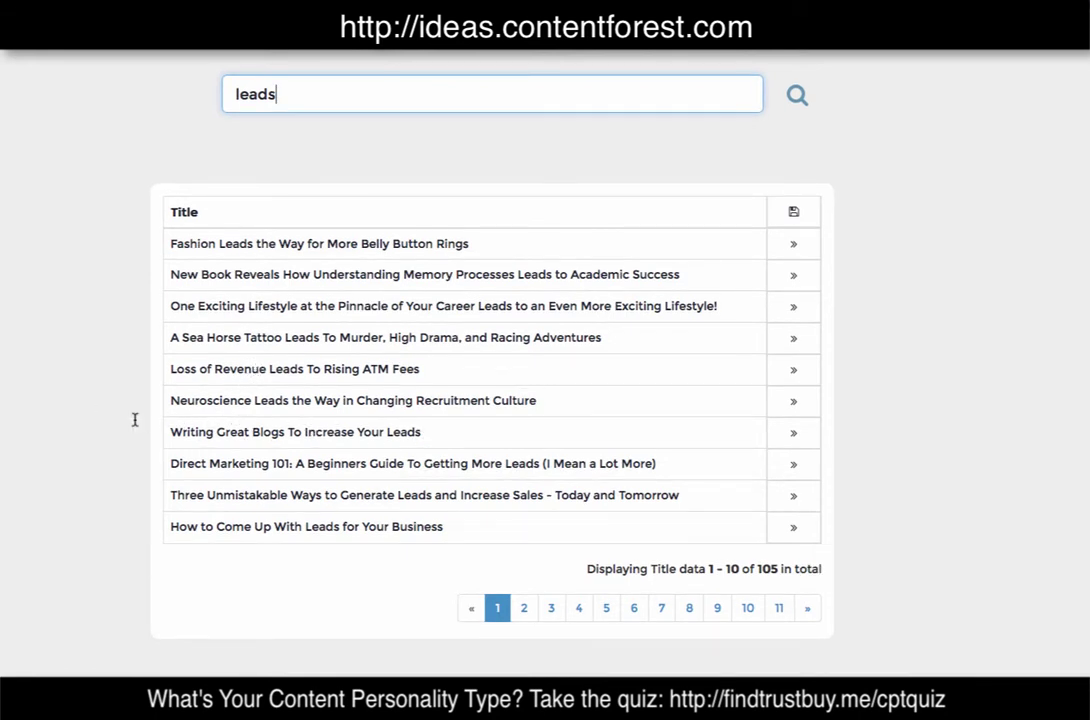
scroll(260, 462, down, 1)
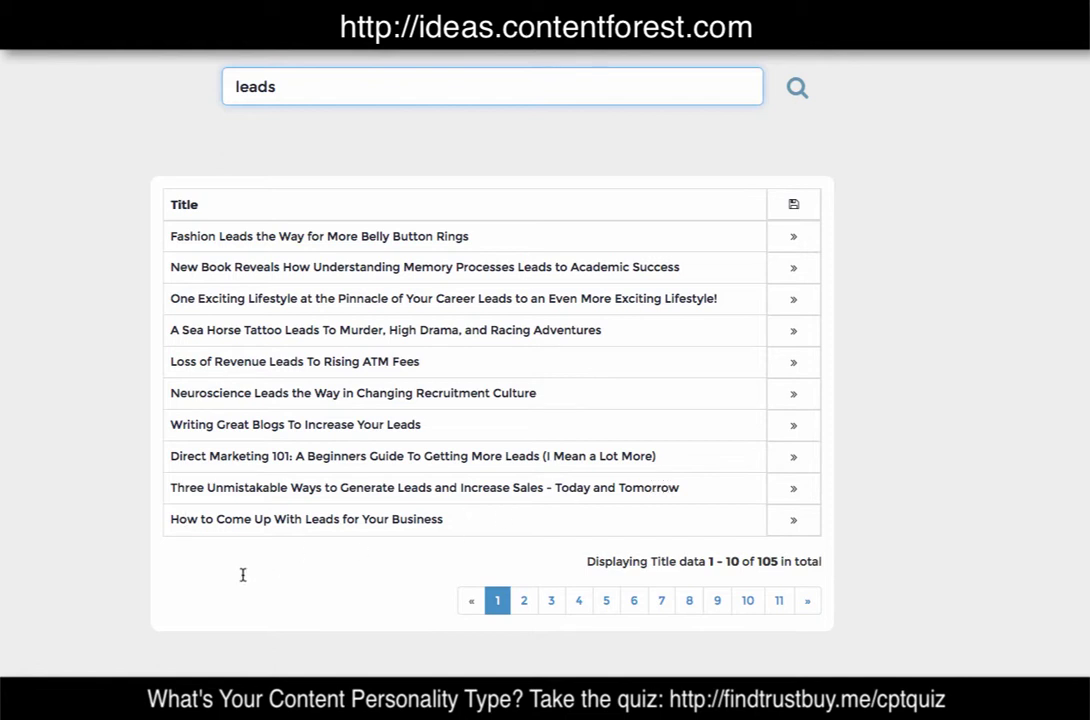
click(524, 602)
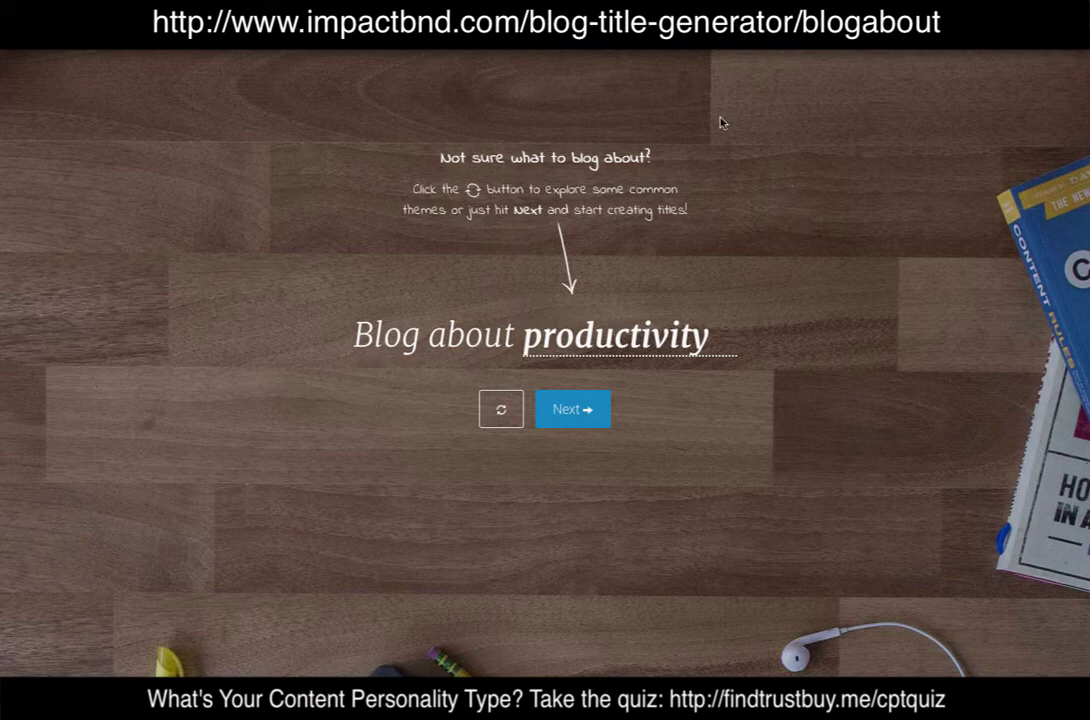
In Impact's BlogAbout title generator, replace the blog theme with "leads" and continue to title creation.
double_click(644, 337)
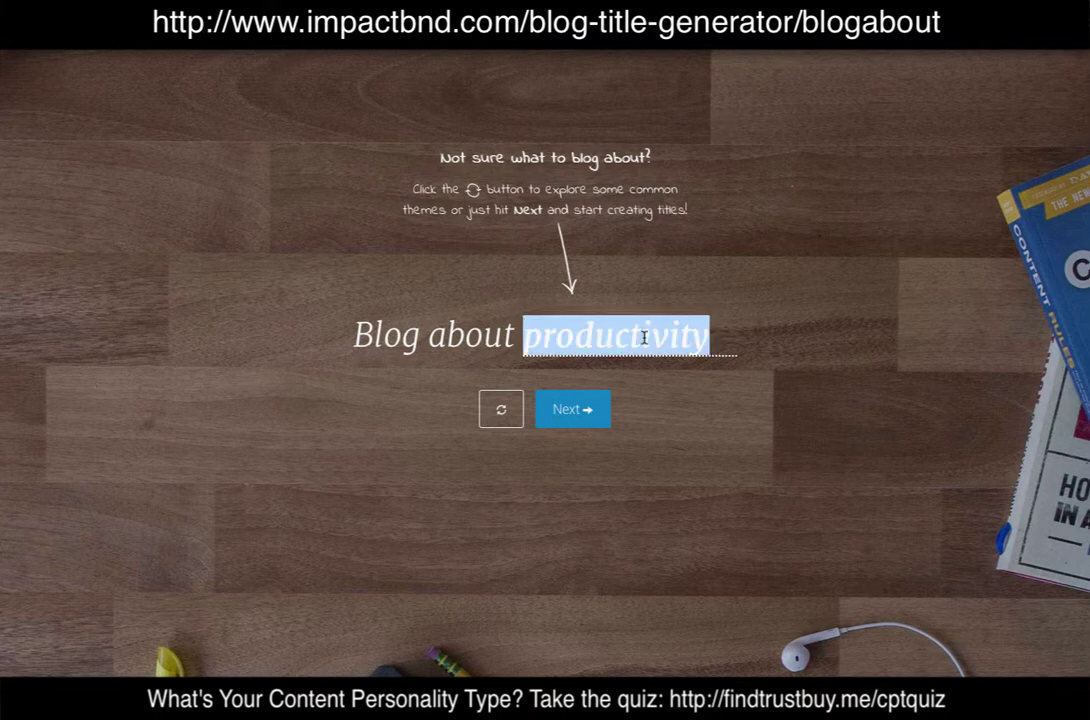
text(leads)
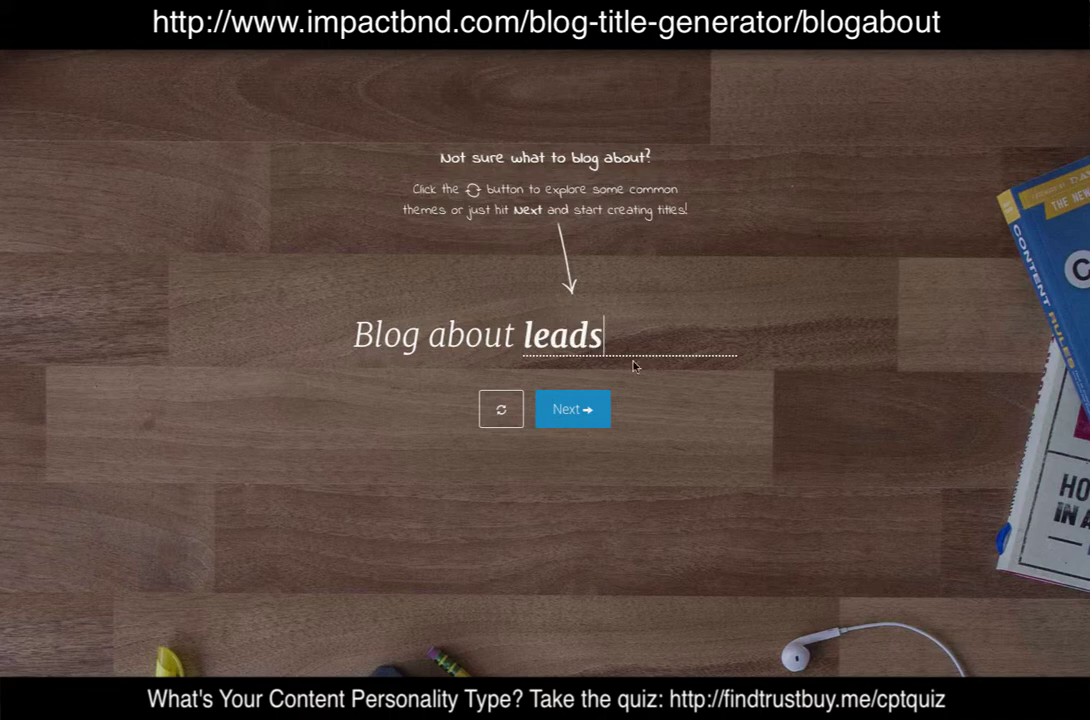
click(566, 411)
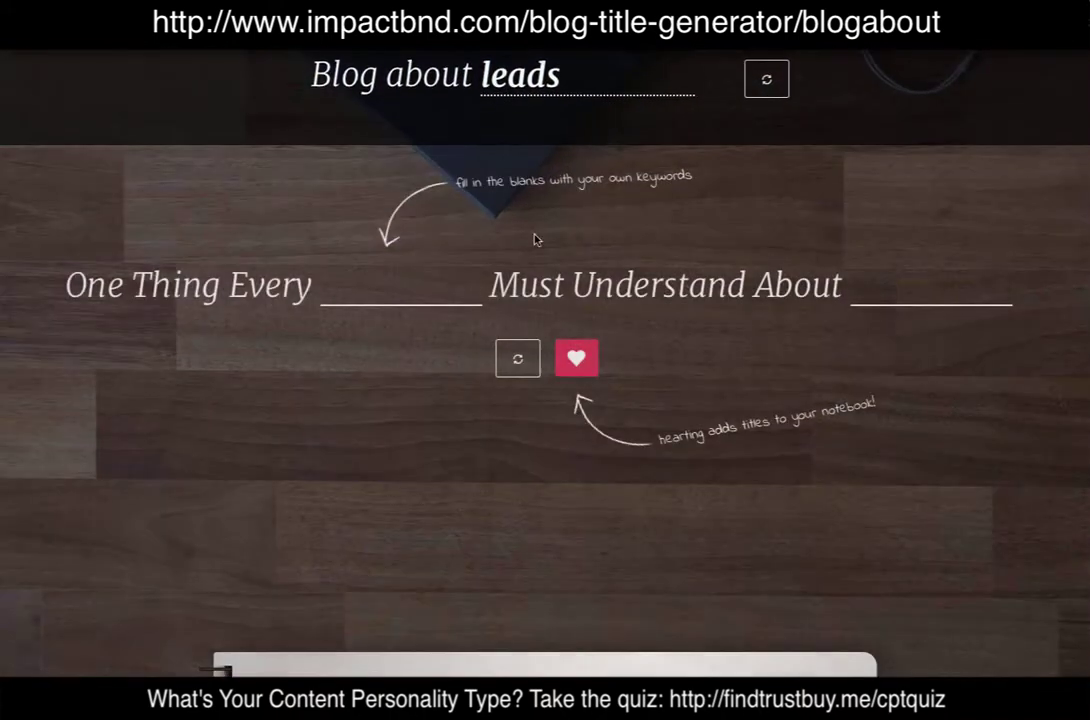
Fill the title template's blanks with "solopreneur" for the audience and "leads" for the subject.
click(401, 285)
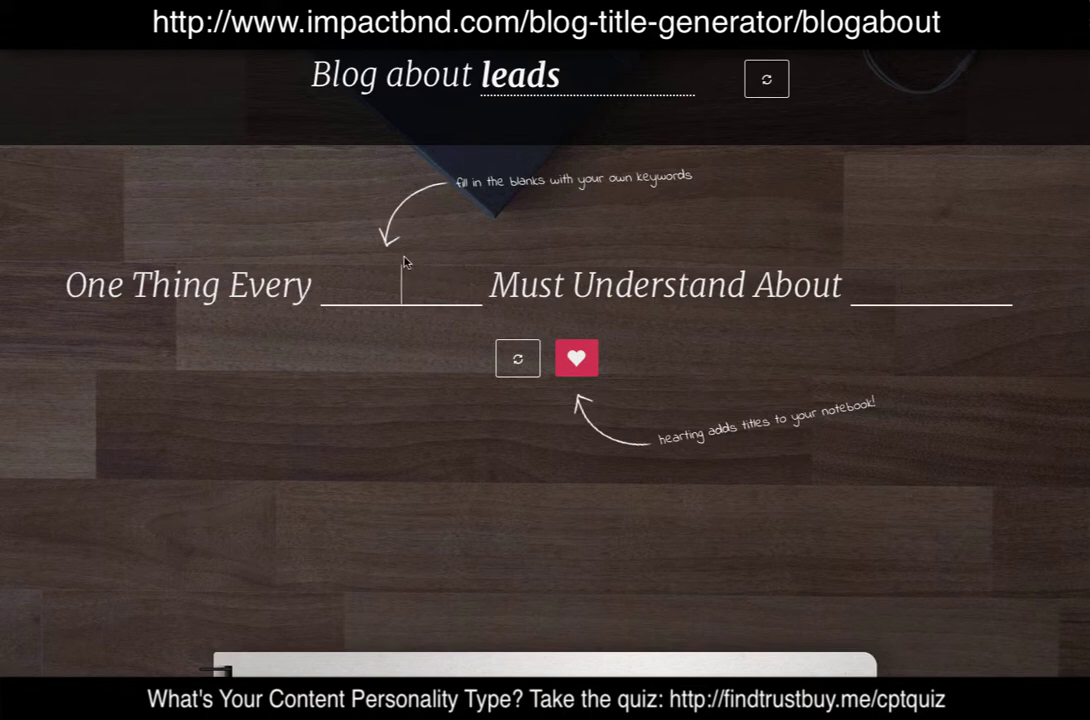
text(solo)
text(preneur)
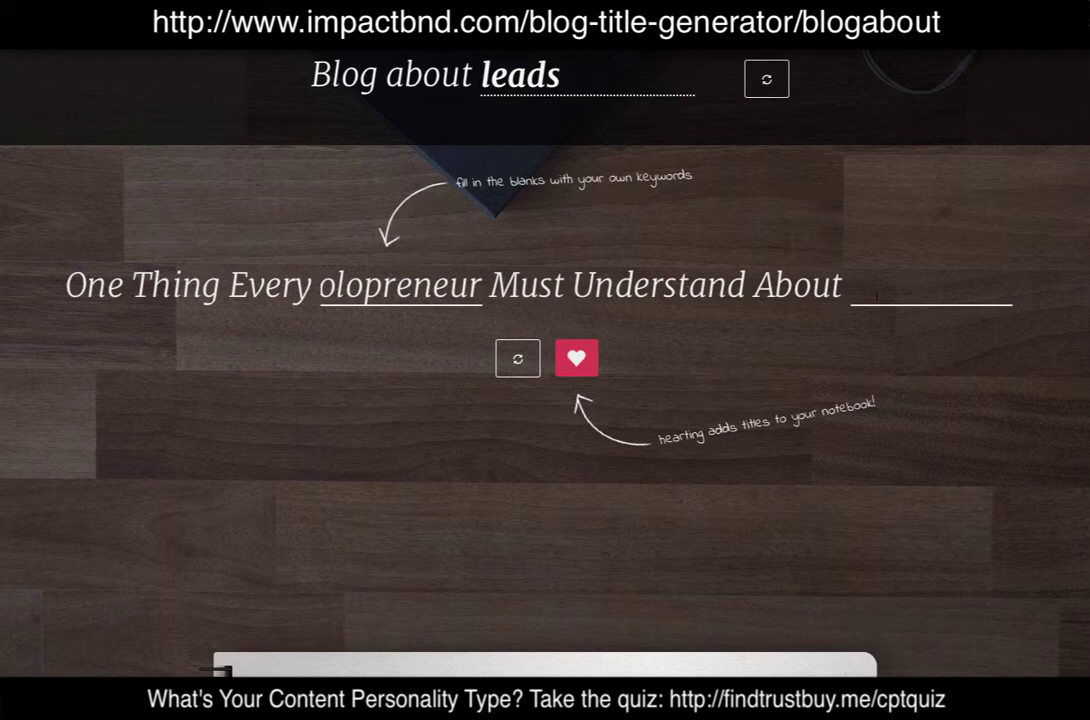
text(leads)
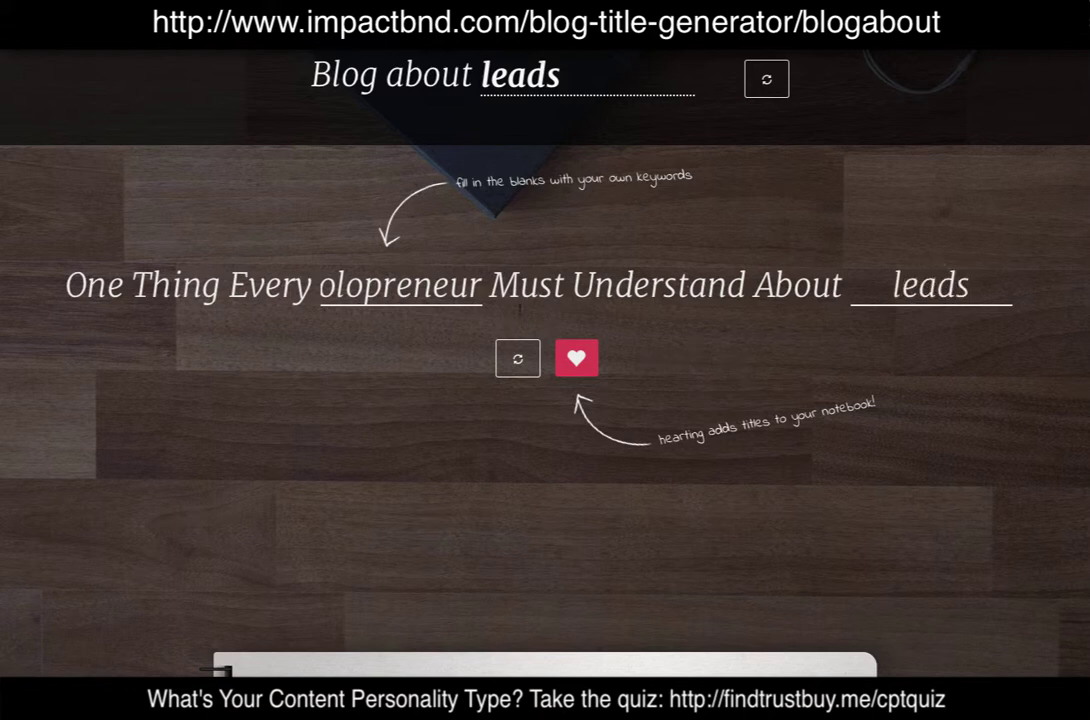
Generate several more title templates for the leads theme, one after another.
click(517, 361)
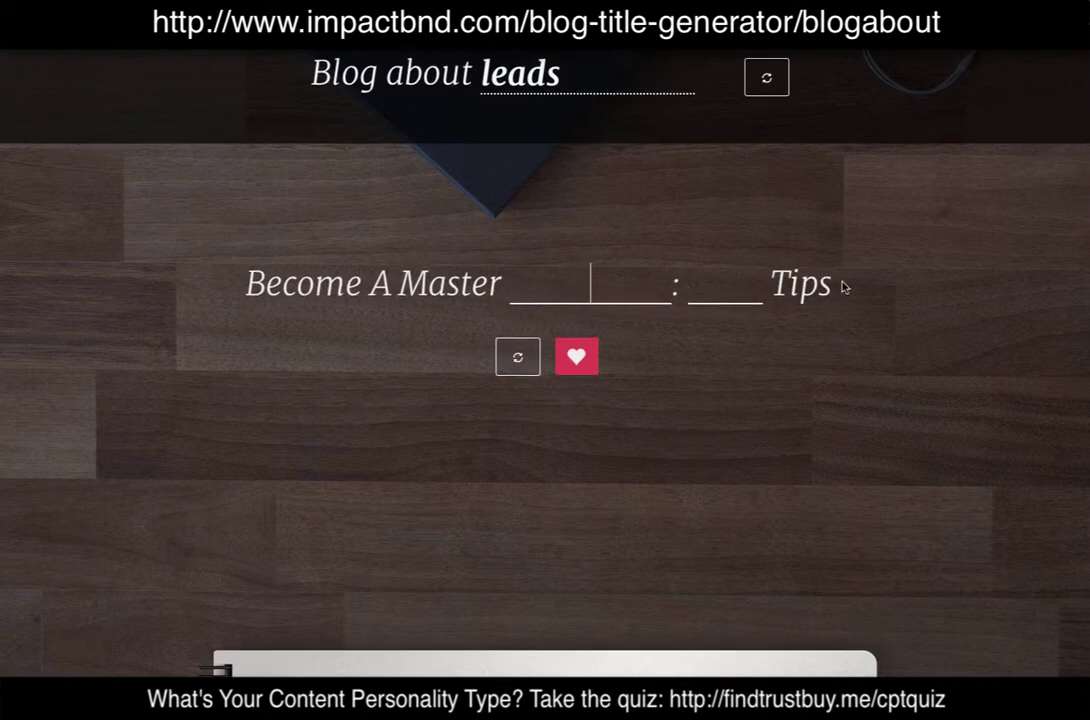
click(517, 360)
text(8)
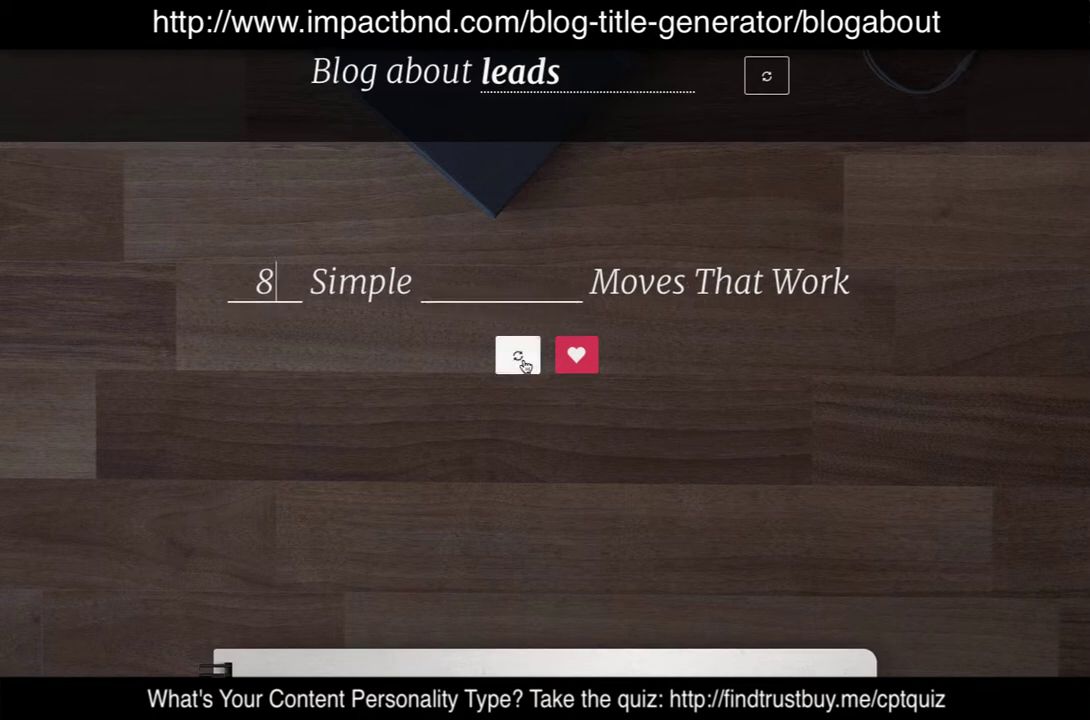
click(500, 360)
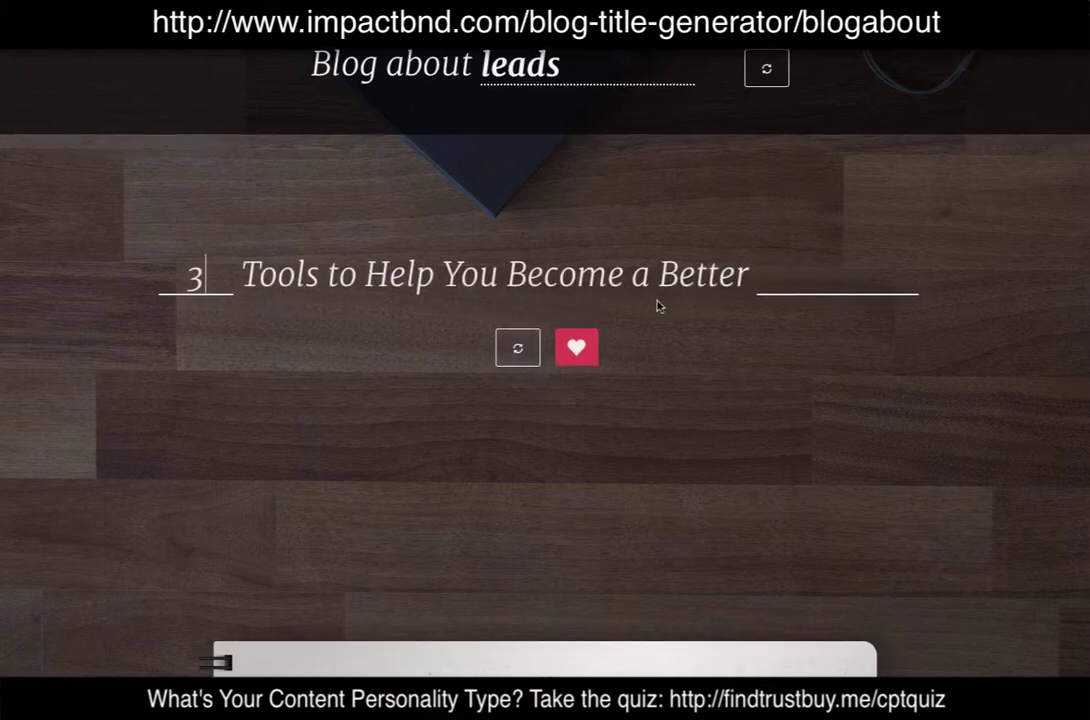
click(521, 350)
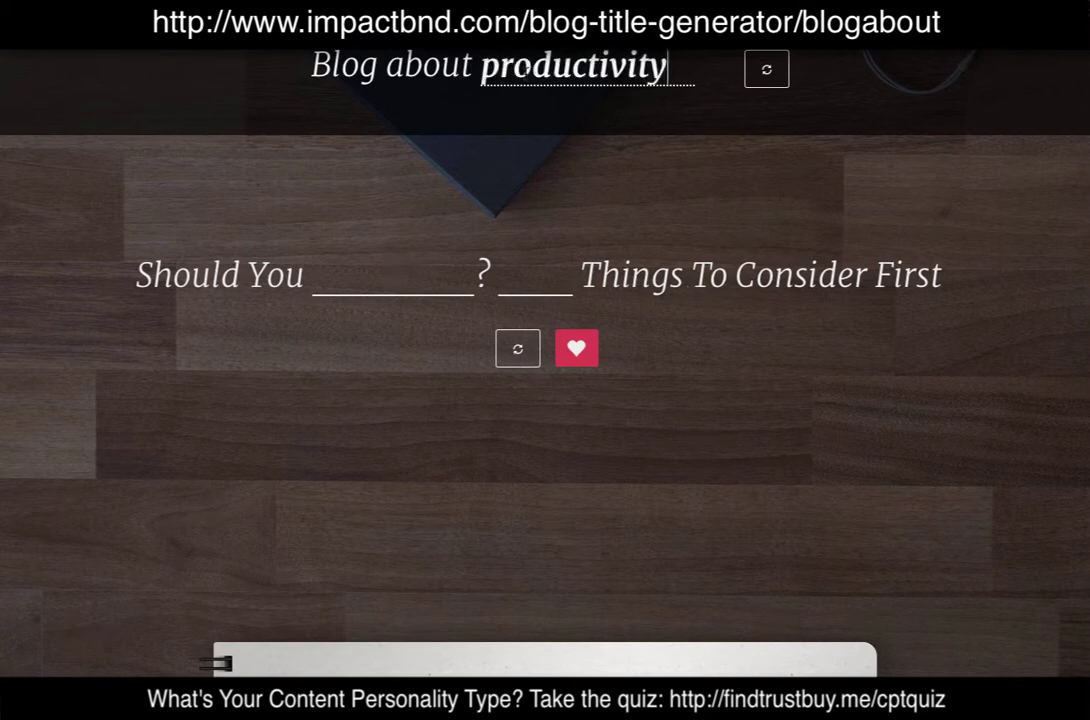
Replace the word "productivity" in the blog theme with "content" and generate a different theme phrase.
double_click(518, 72)
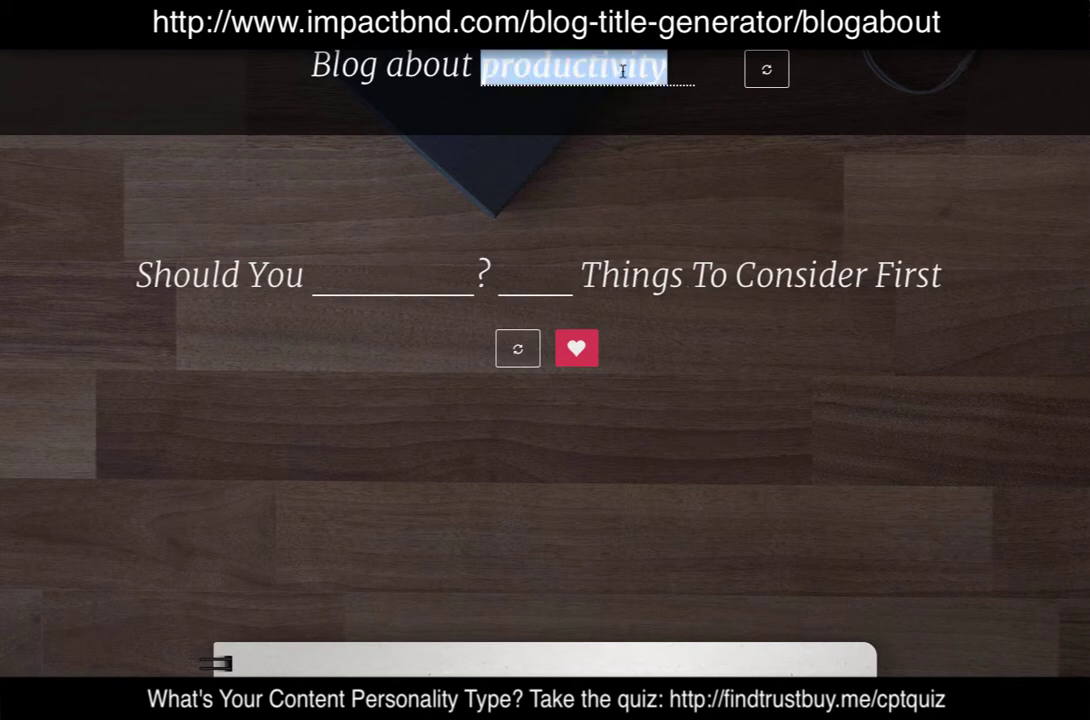
text(content)
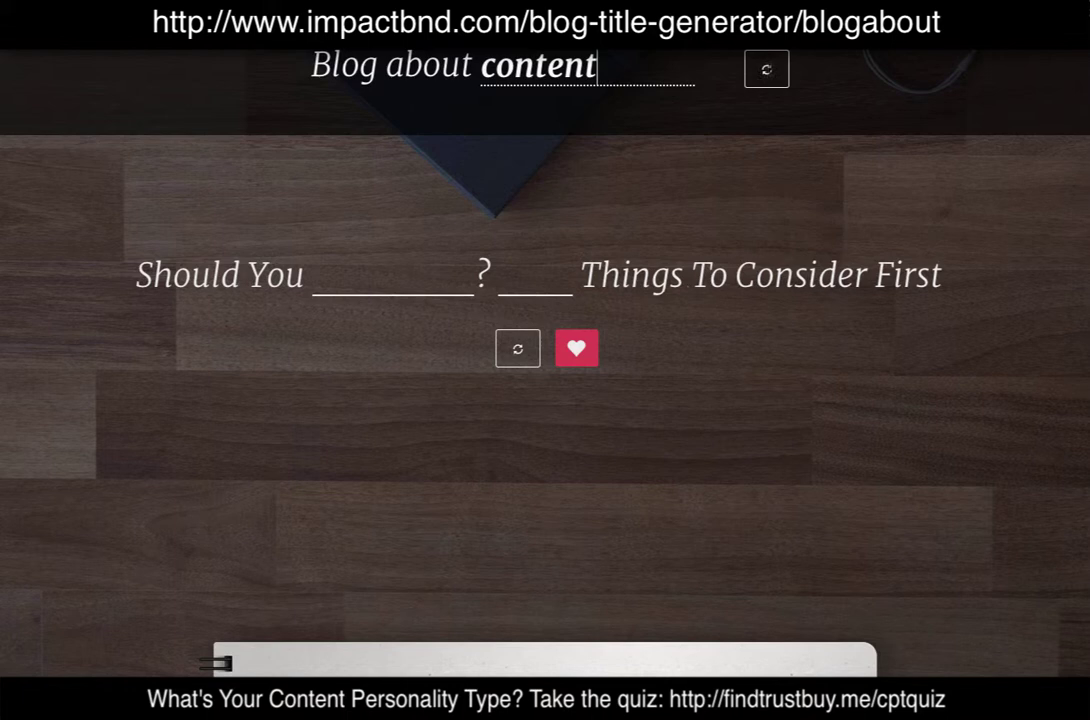
click(767, 69)
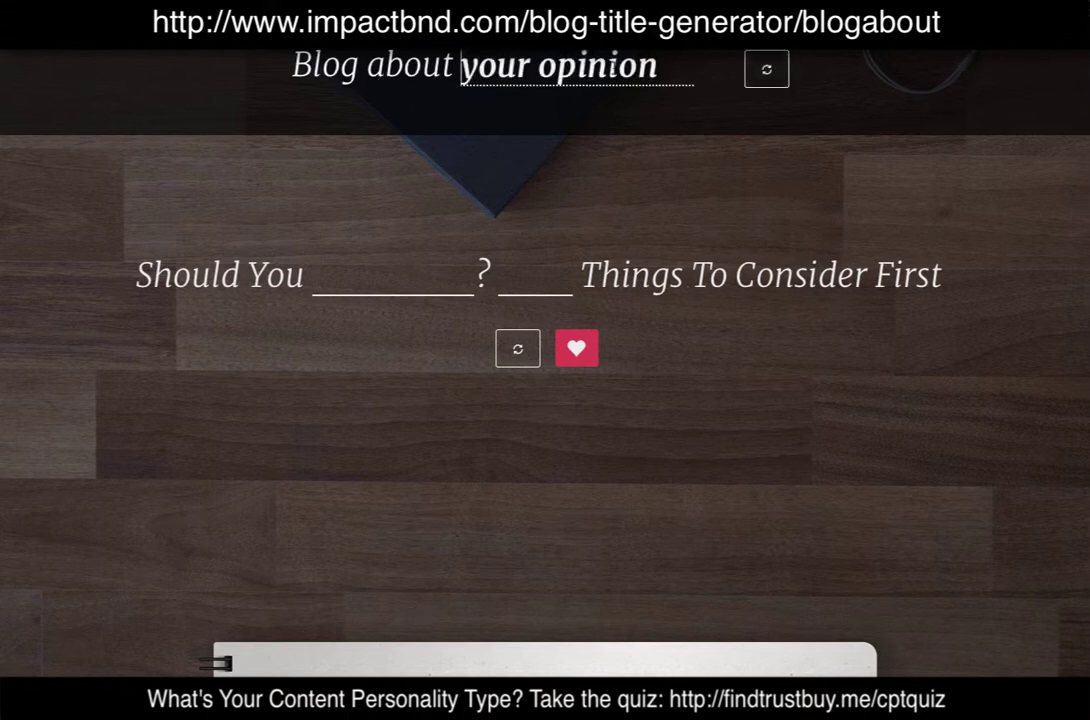
Change the blog theme to "your content" and generate further title templates.
double_click(609, 68)
text(content)
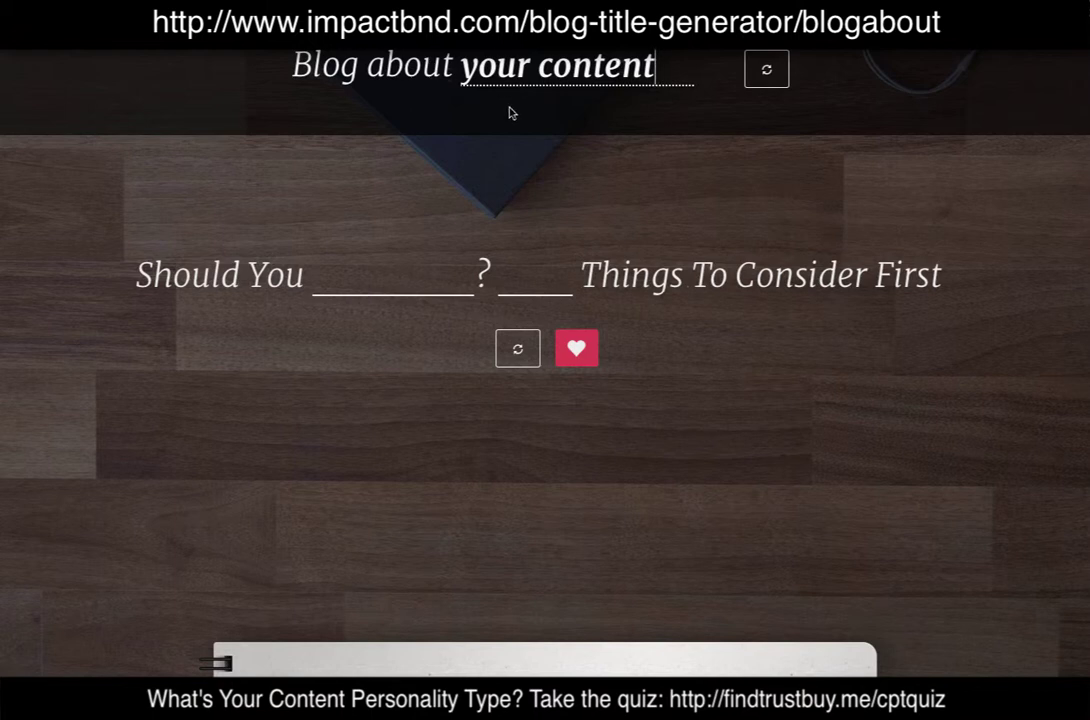
click(518, 348)
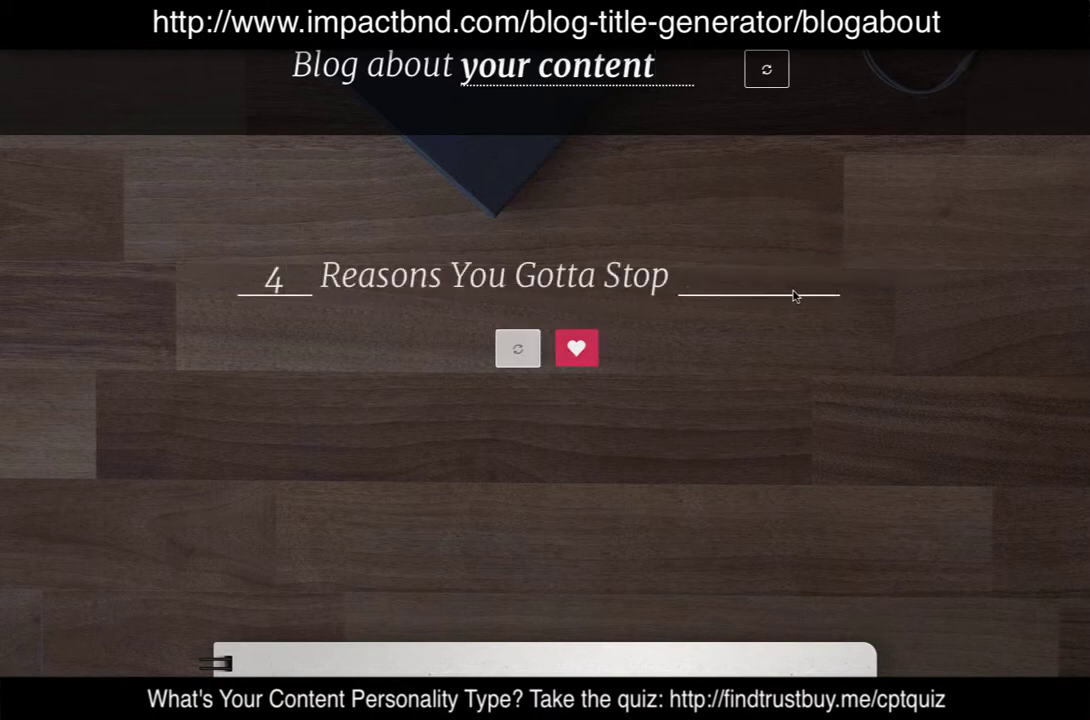
click(518, 350)
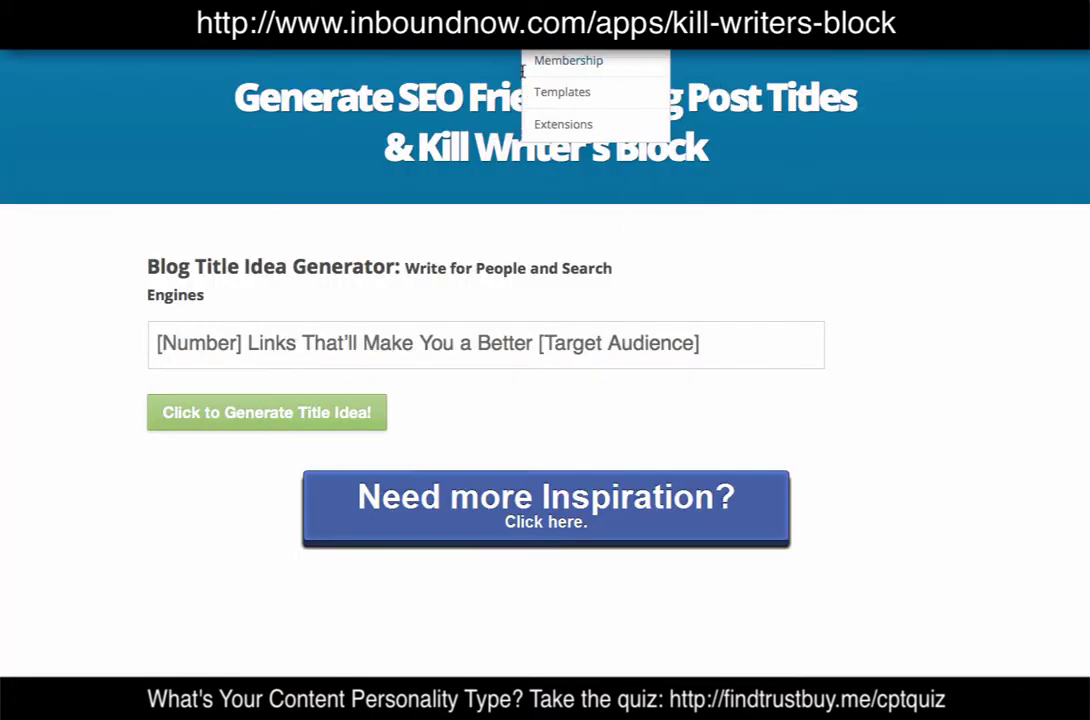
scroll(266, 263, down, 1)
scroll(300, 258, down, 1)
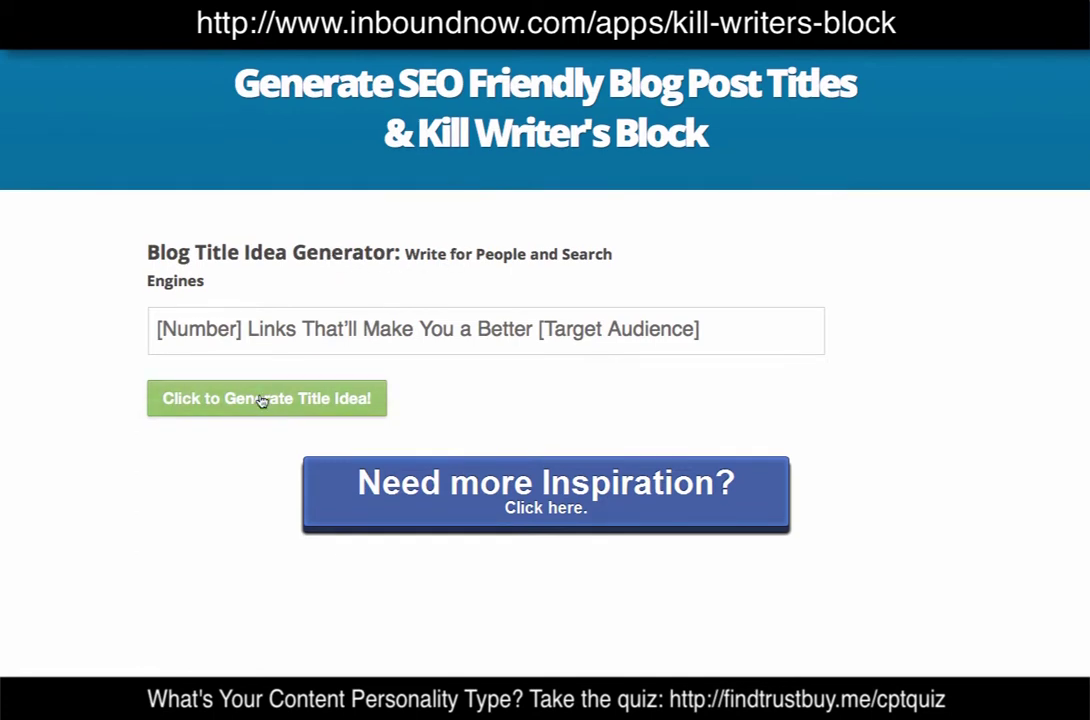
scroll(259, 376, up, 1)
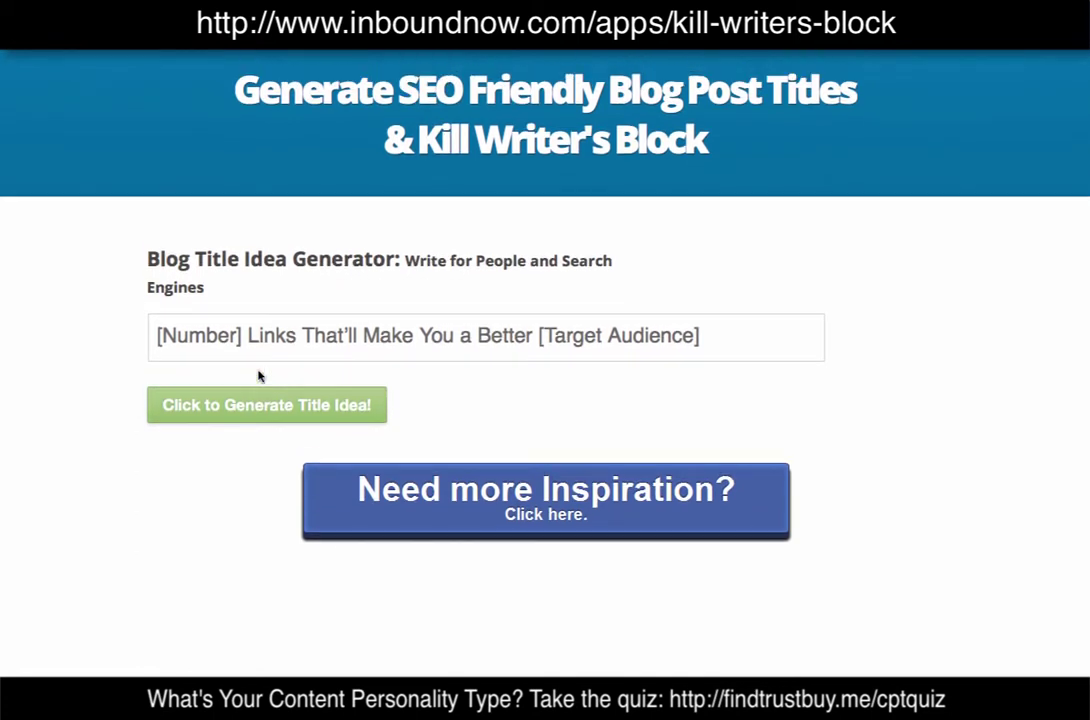
scroll(255, 342, up, 1)
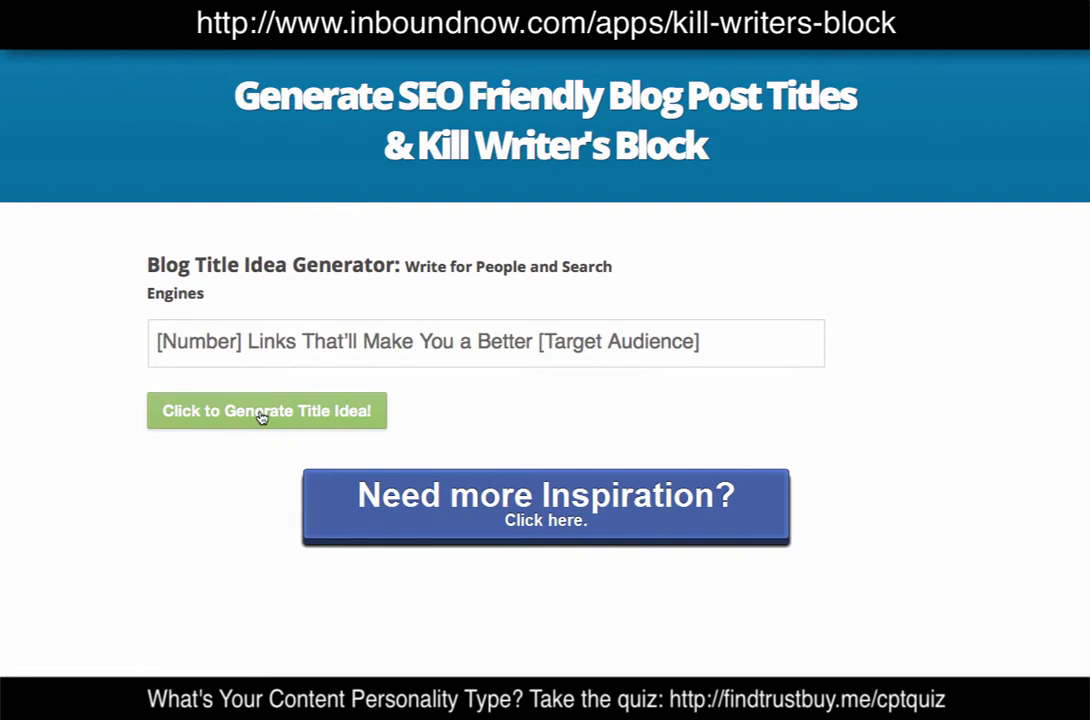
scroll(246, 365, down, 1)
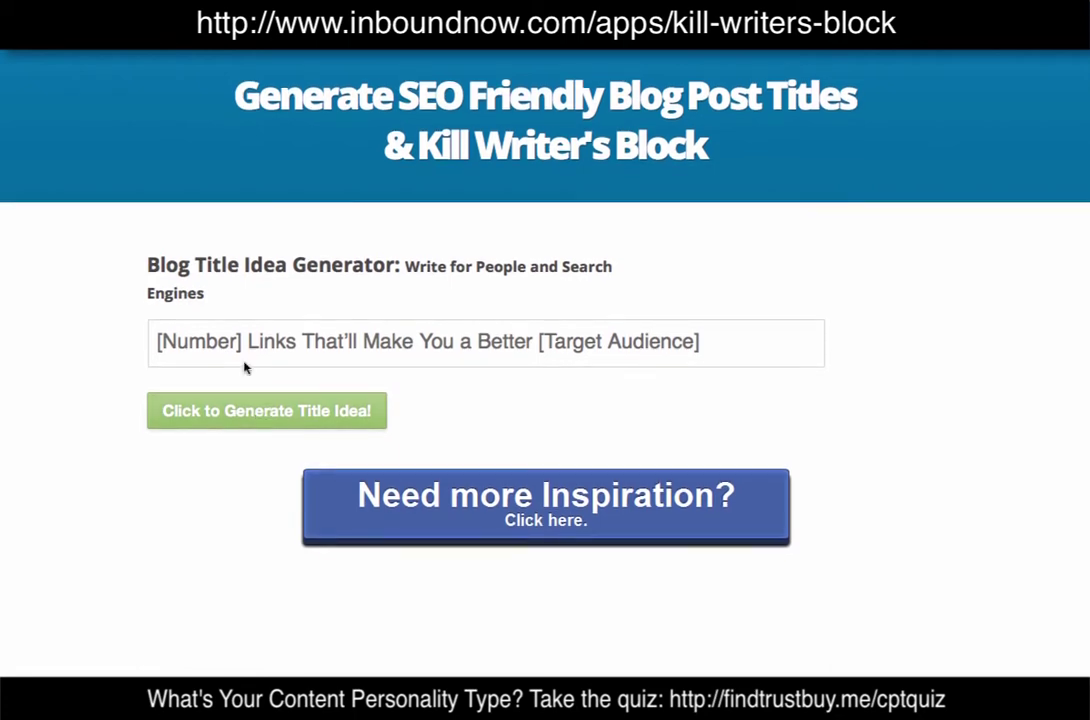